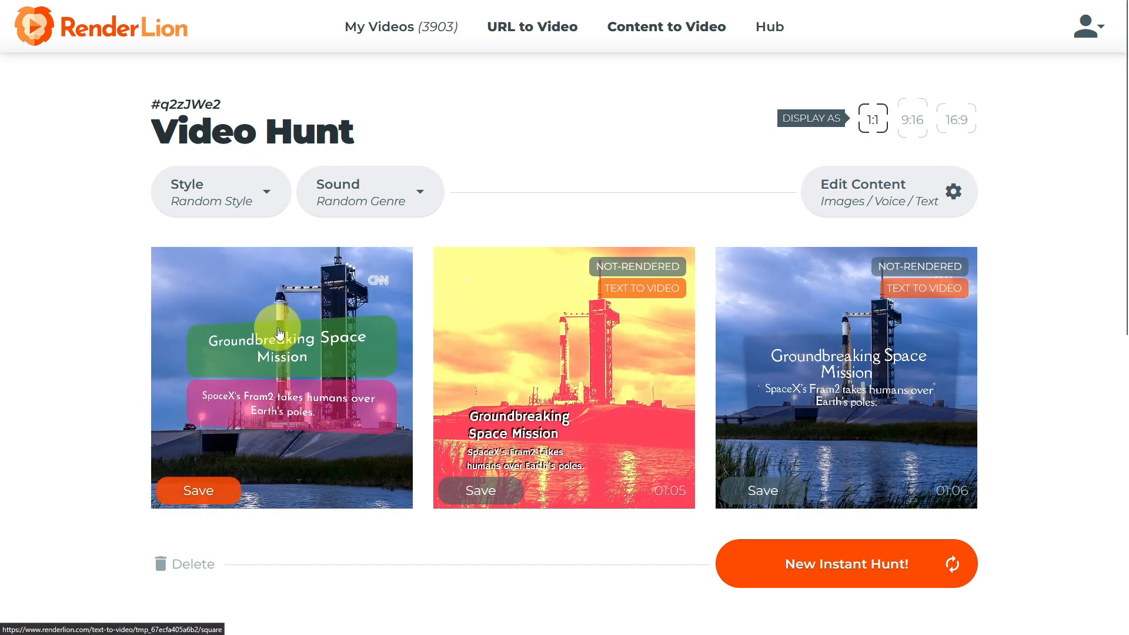
Browse the Style brand kits list and keep Random Style selected.
click(225, 210)
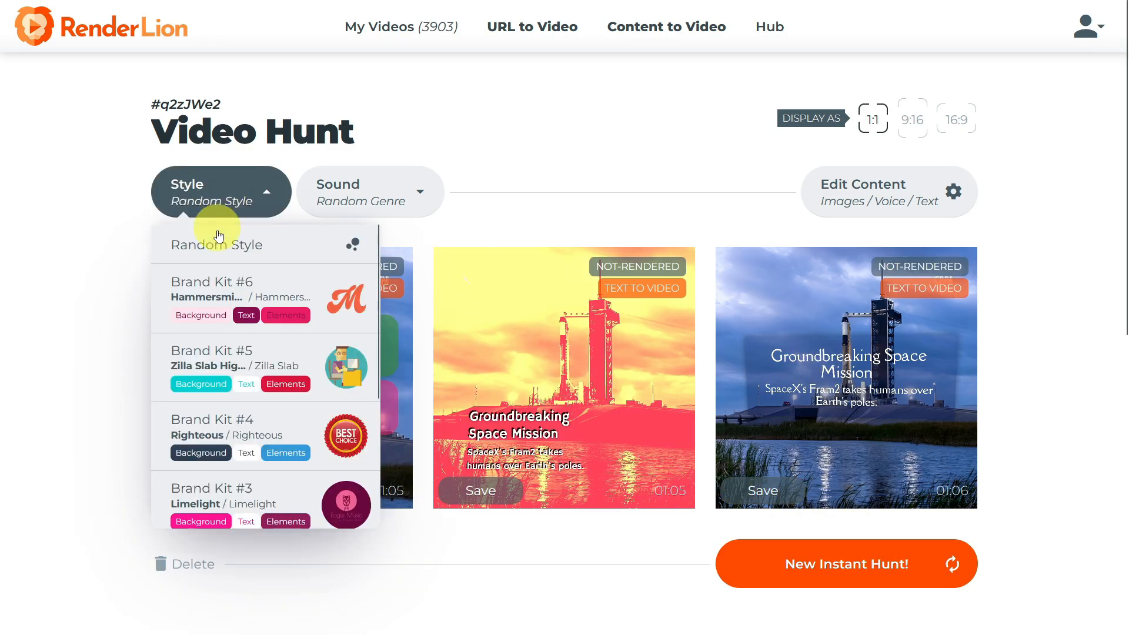
scroll(232, 394, down, 3)
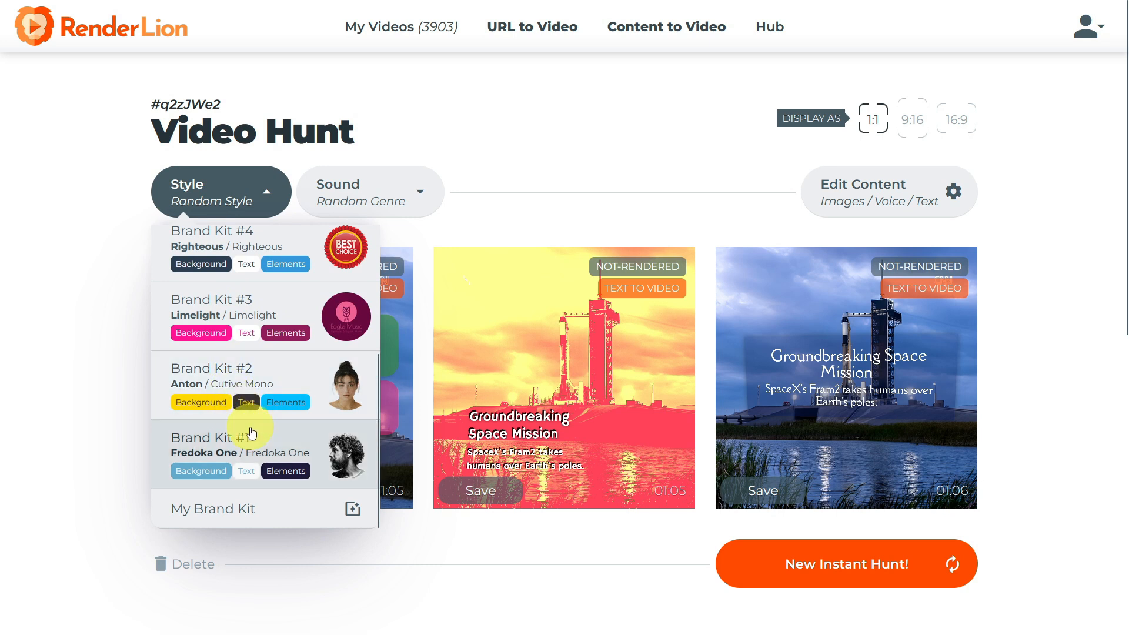
scroll(243, 406, up, 3)
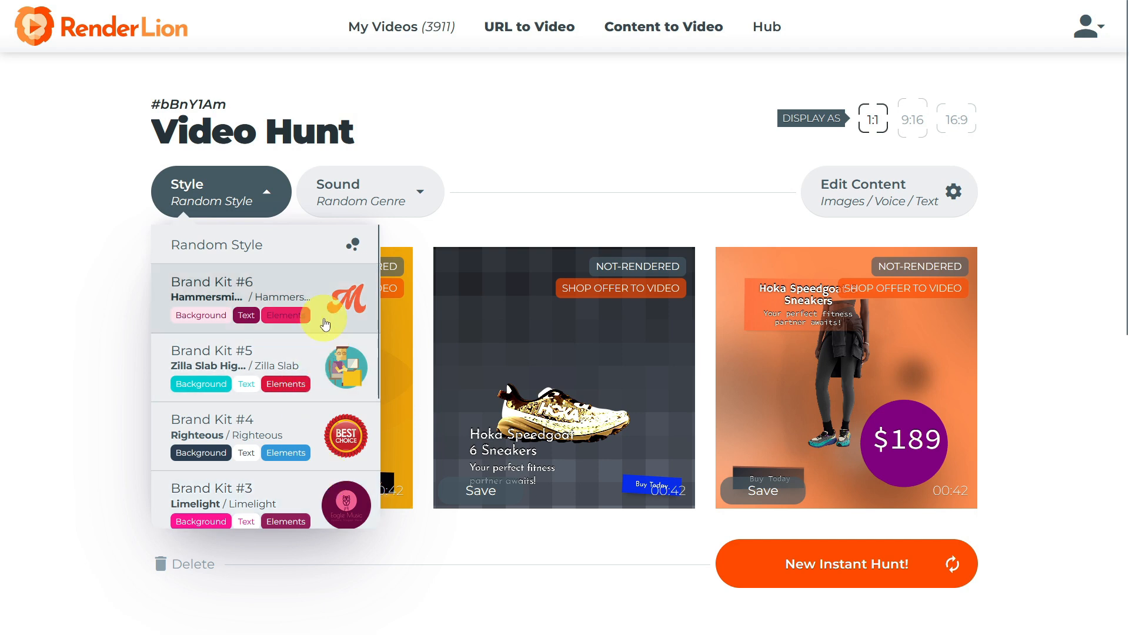
scroll(325, 325, down, 3)
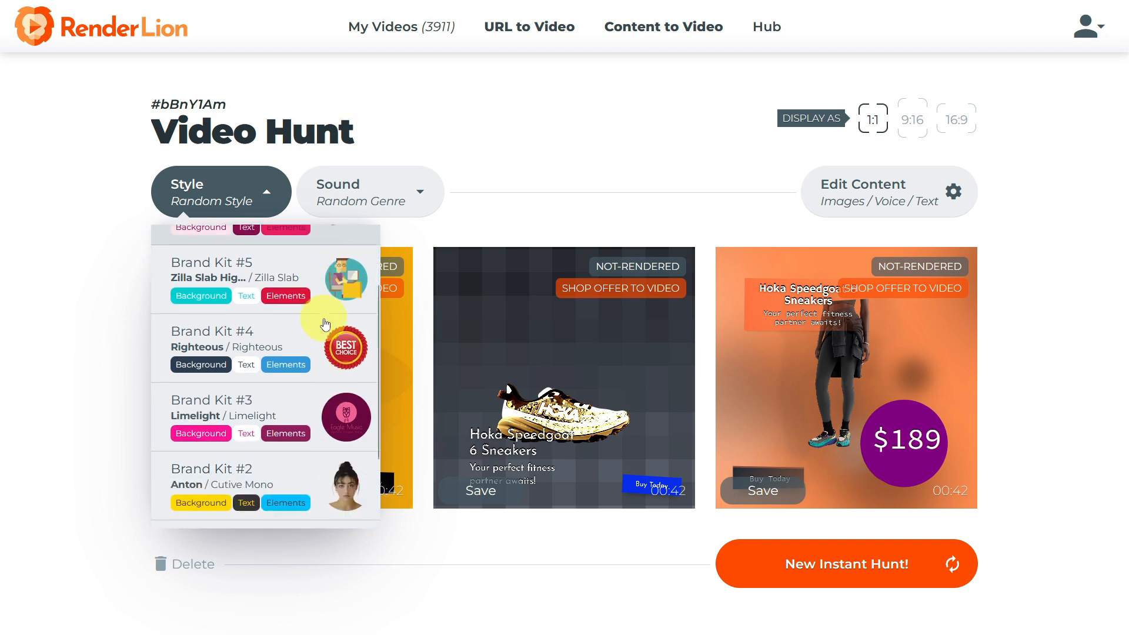
scroll(326, 324, up, 3)
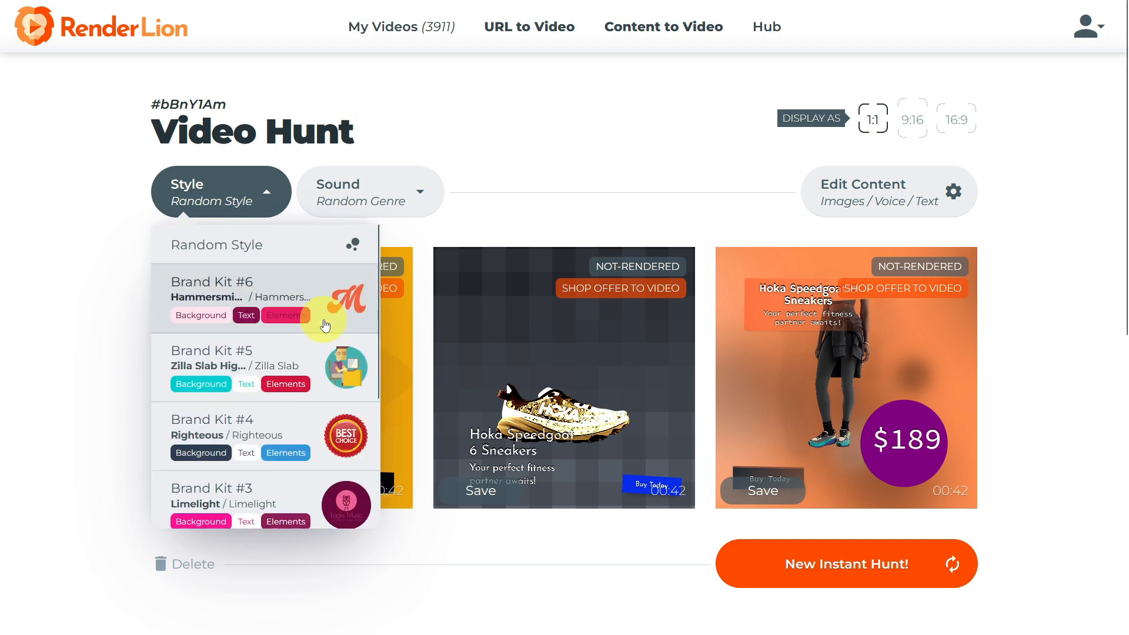
click(240, 251)
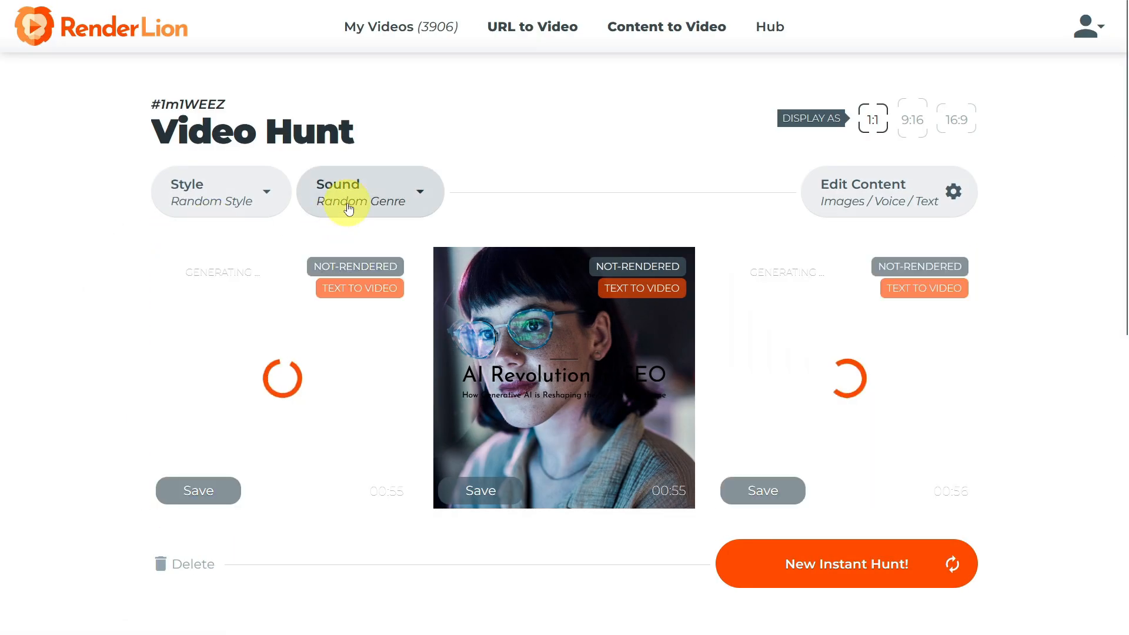
Set the sound genre to Ambient.
click(348, 210)
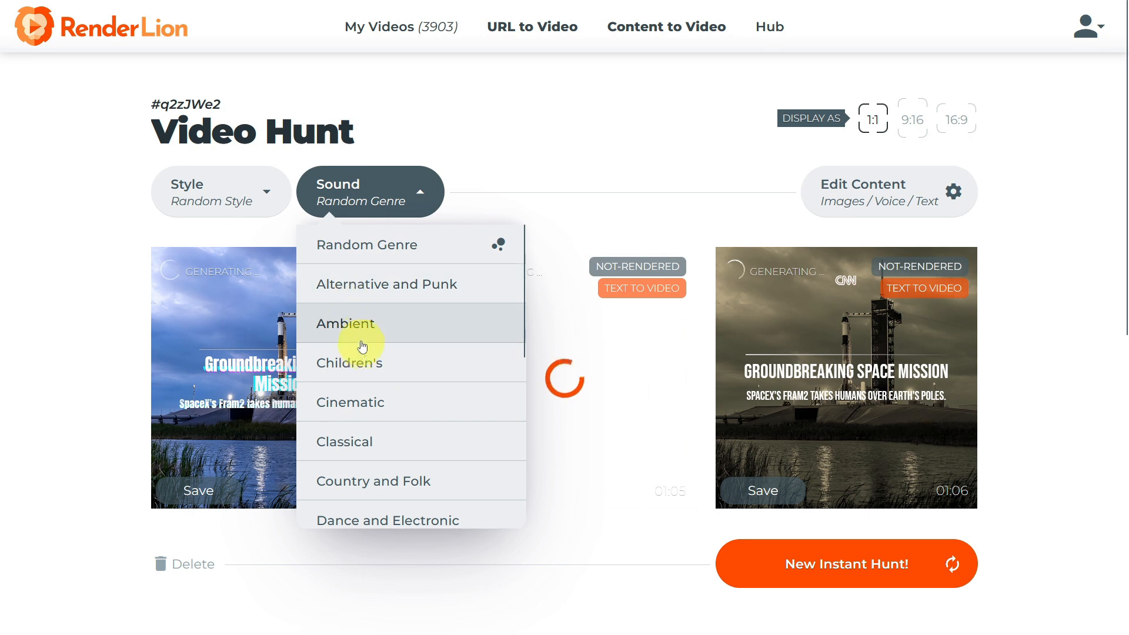
click(355, 333)
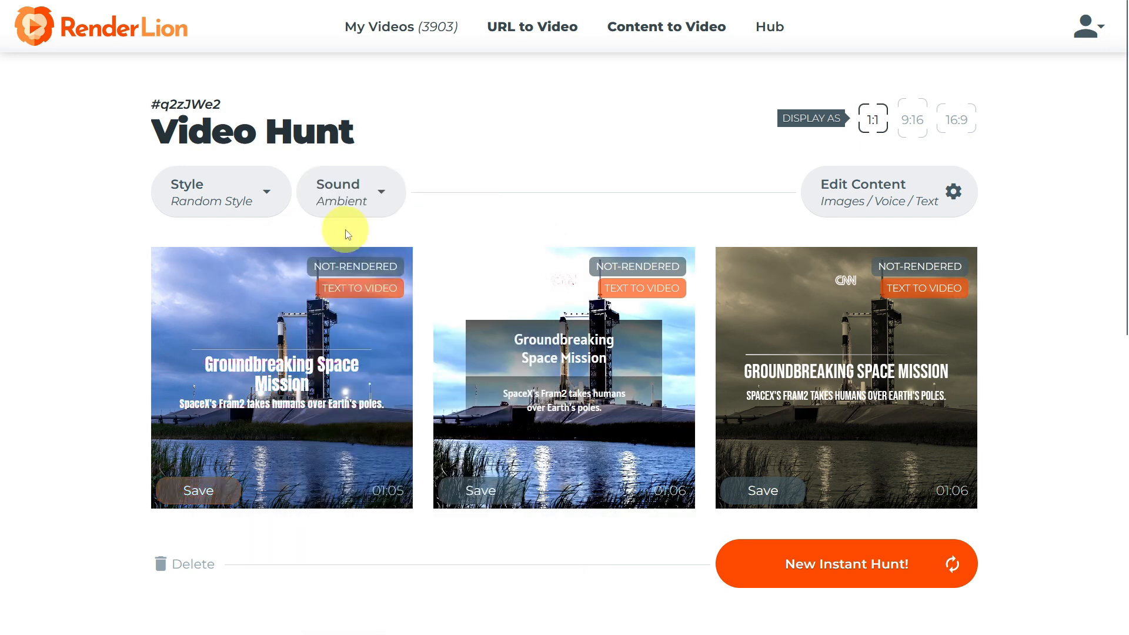
Open Edit Content, remove two product images and reorder the remaining sneaker images.
click(877, 202)
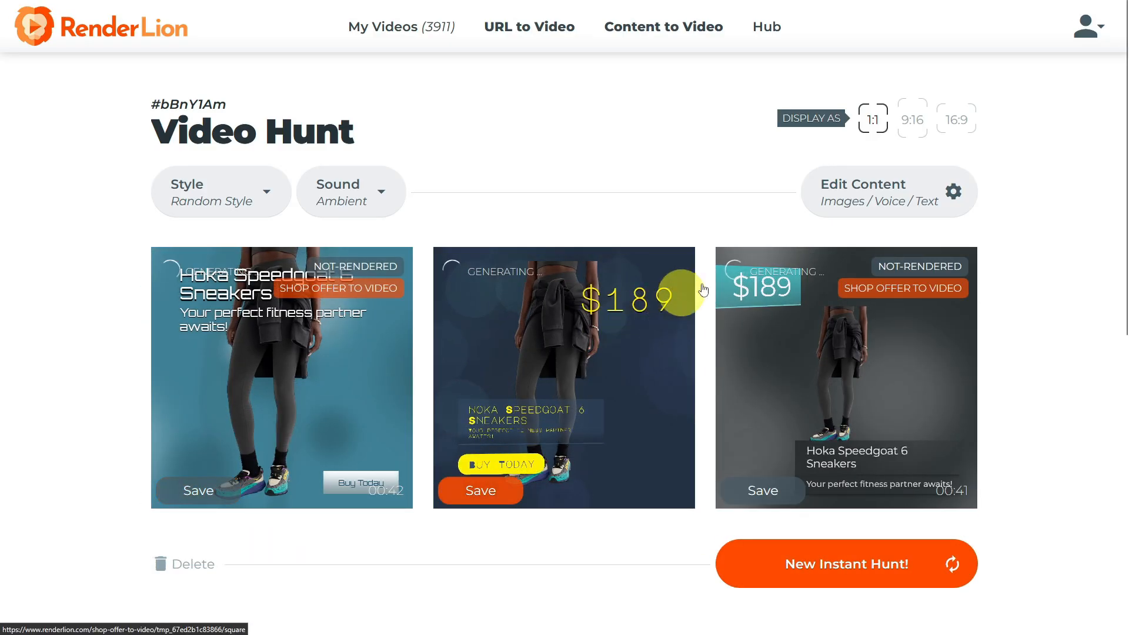
click(862, 194)
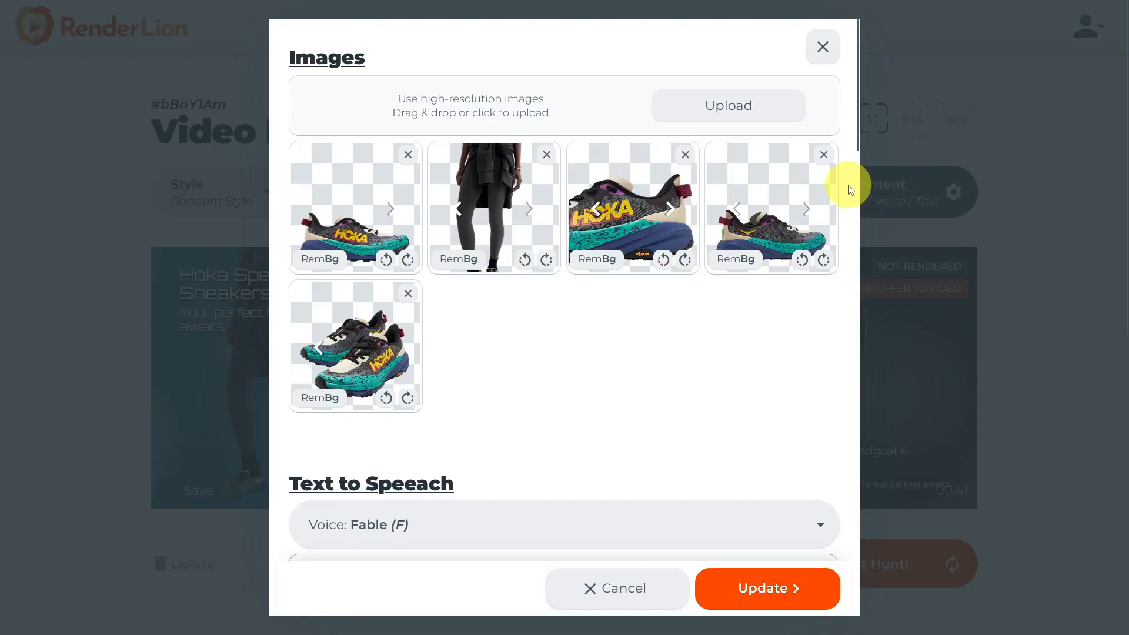
click(546, 155)
click(547, 156)
click(598, 208)
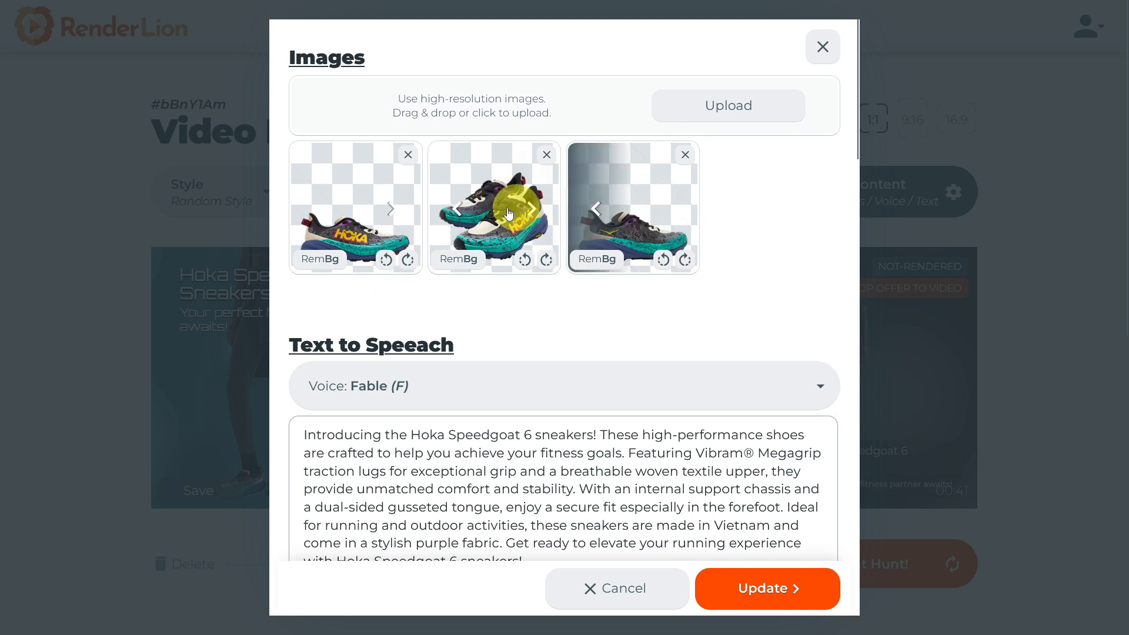
click(457, 210)
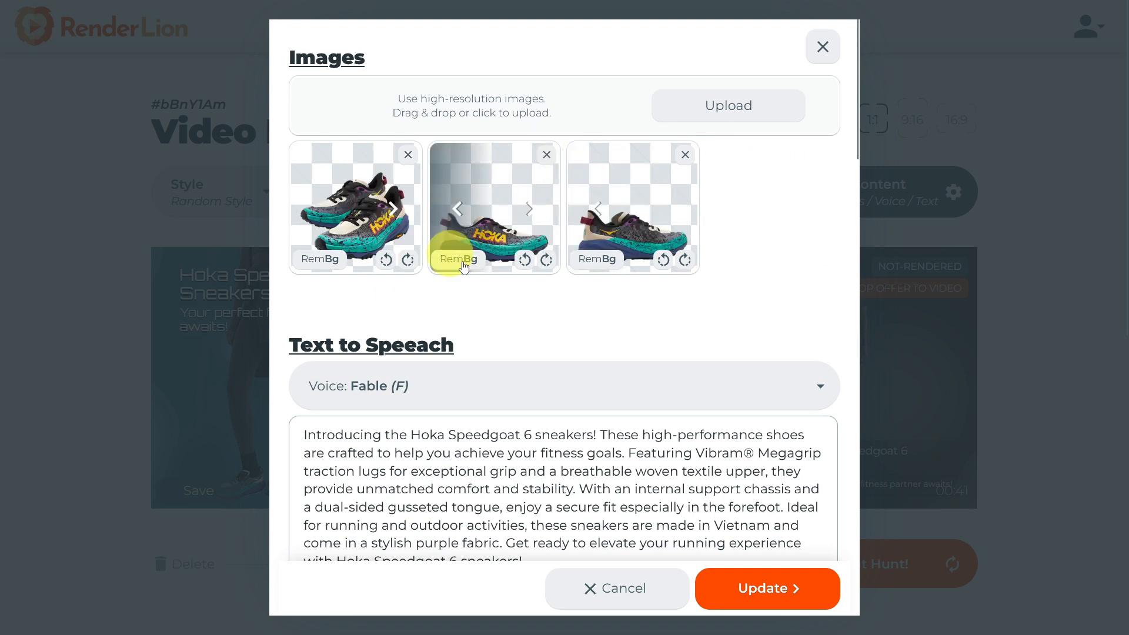
Switch the text-to-speech voice to Onyx (M), review the price and slide texts, and apply the update.
scroll(499, 260, down, 3)
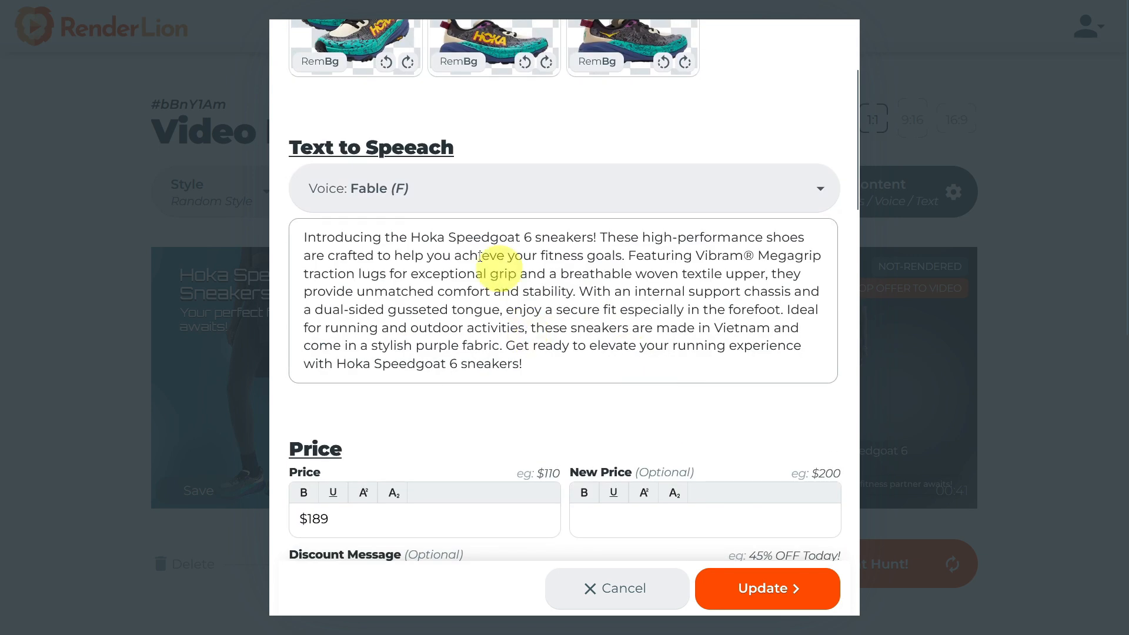
click(410, 200)
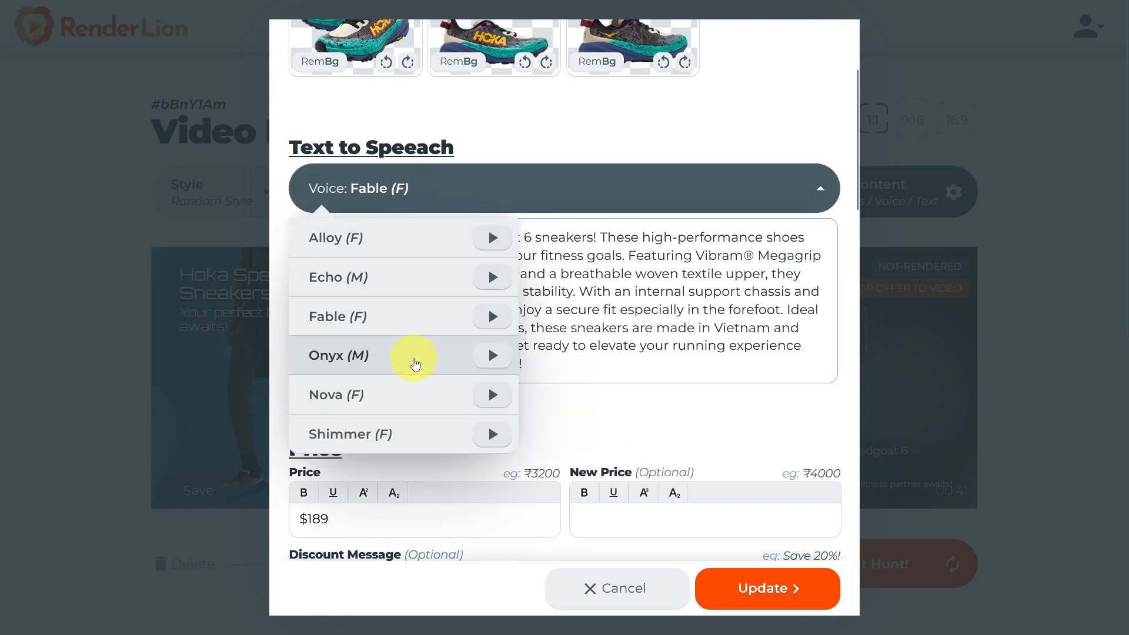
click(416, 363)
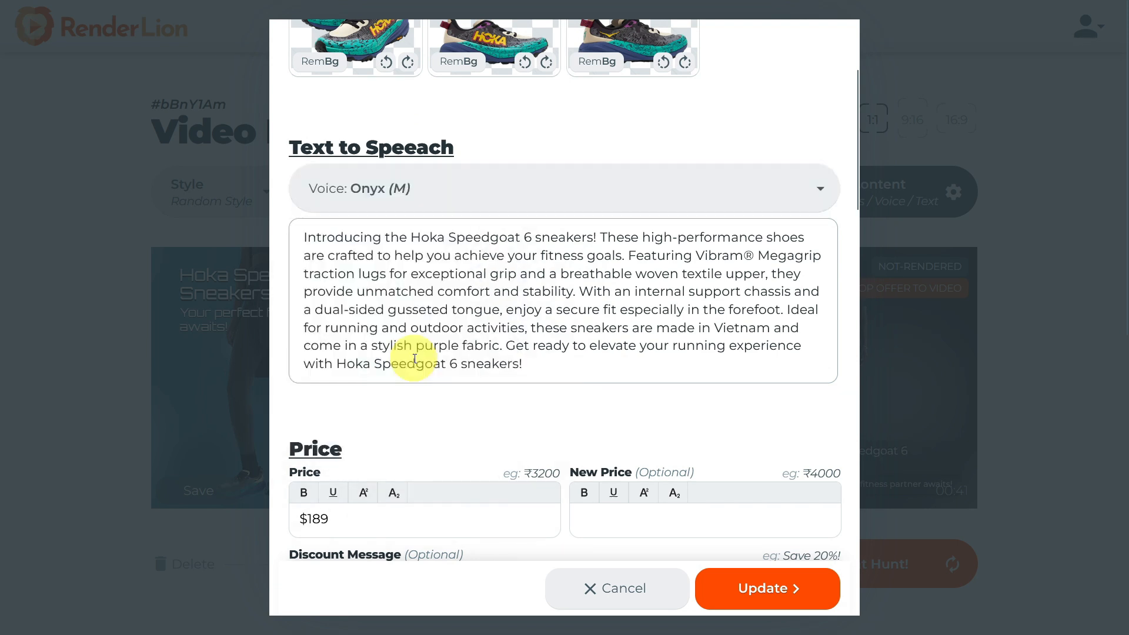
scroll(396, 377, down, 3)
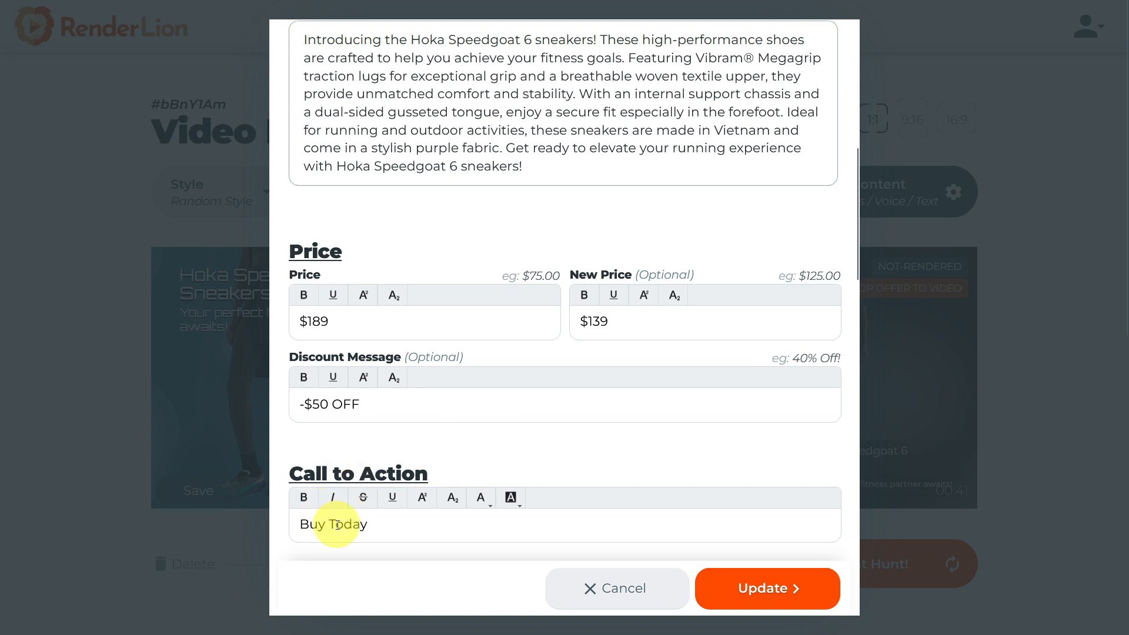
scroll(327, 529, down, 15)
scroll(387, 338, down, 4)
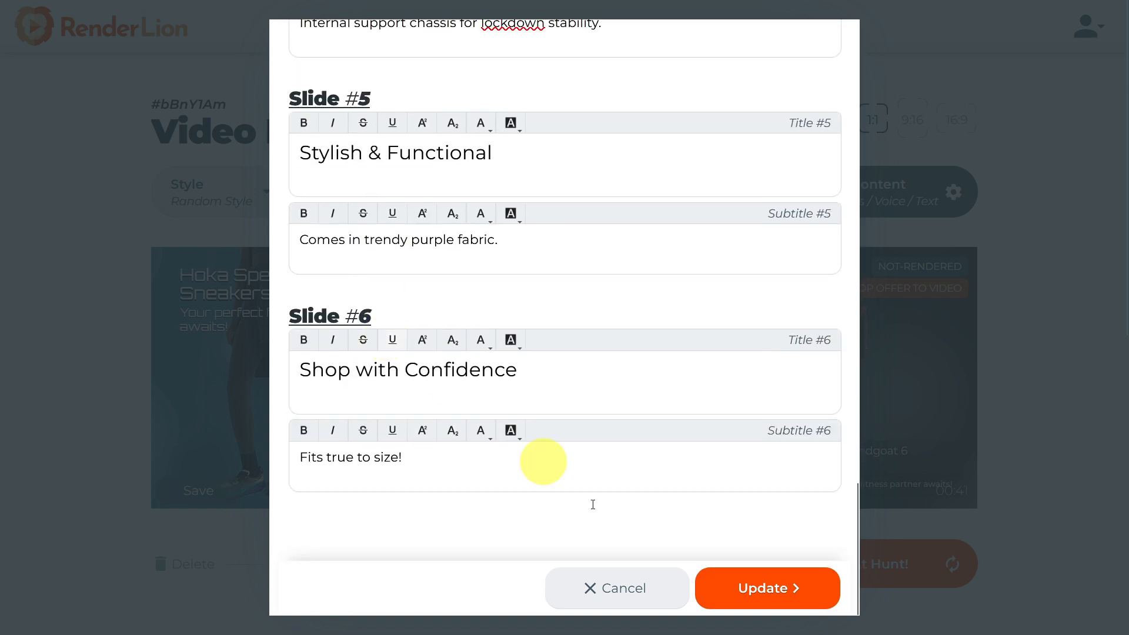
click(775, 590)
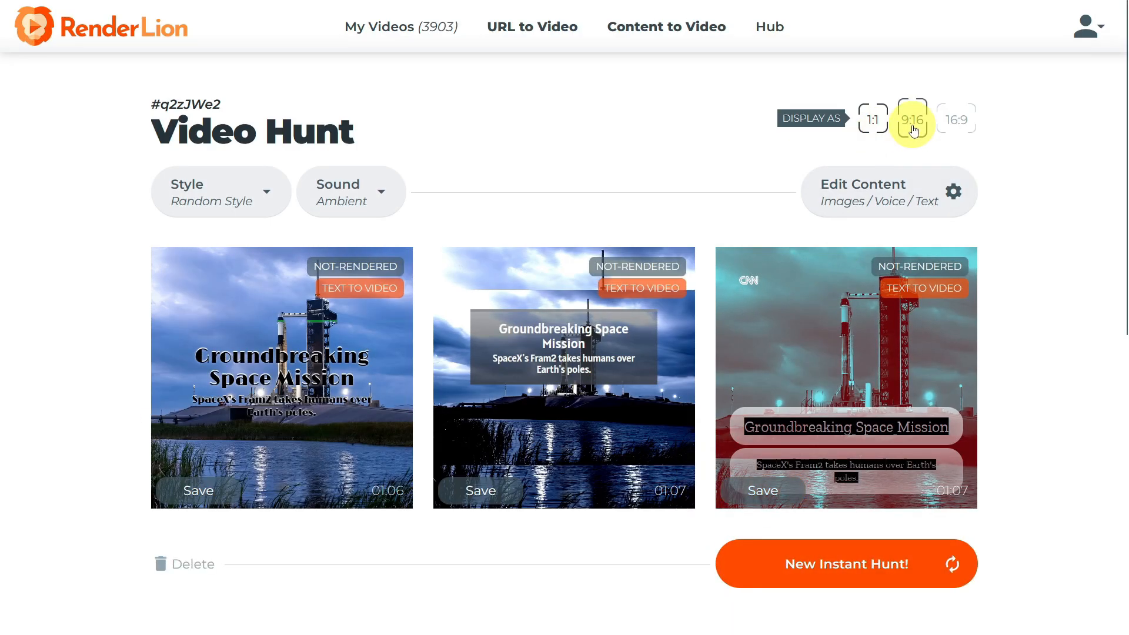
Switch the display to 16:9 and generate a new instant hunt.
click(951, 135)
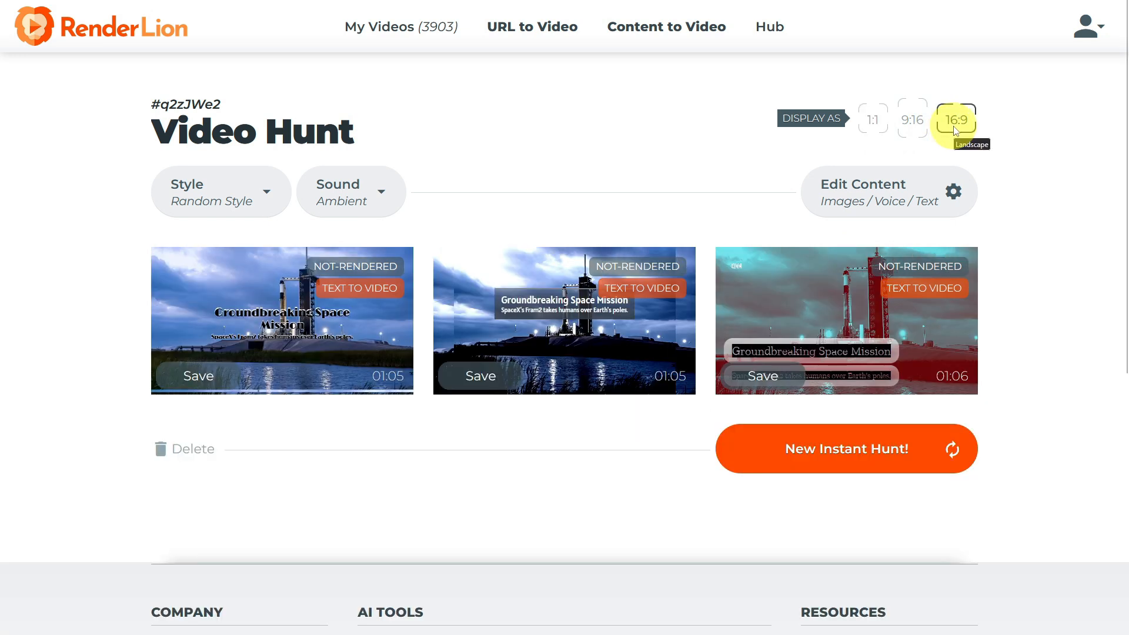
click(815, 468)
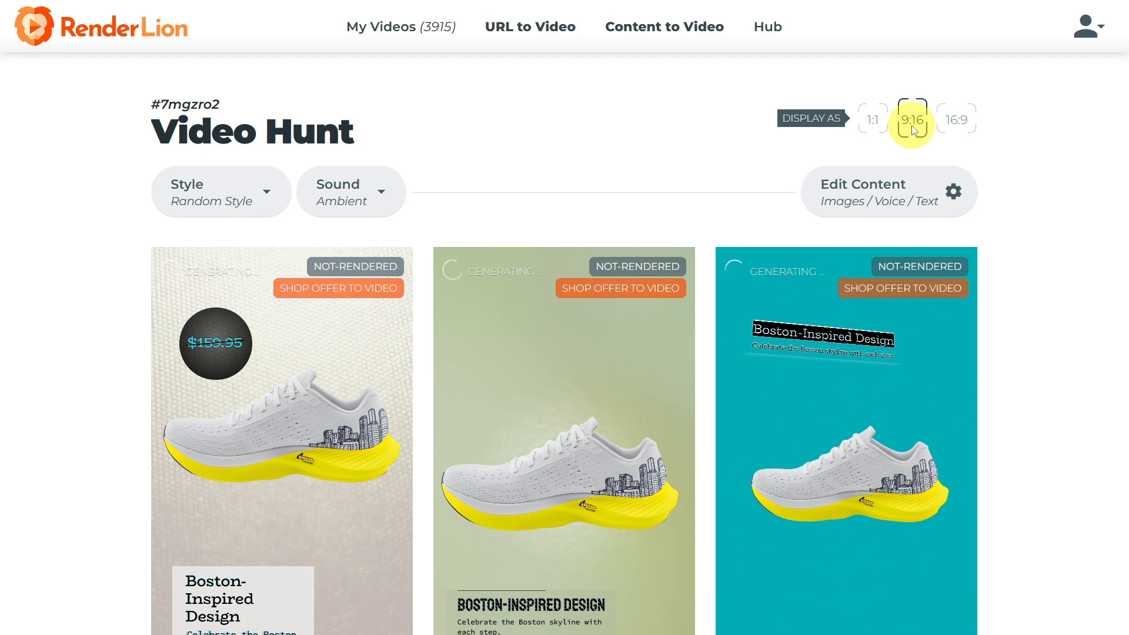
Toggle the display between 9:16 and 16:9, ending on 16:9, and generate another instant hunt.
click(954, 127)
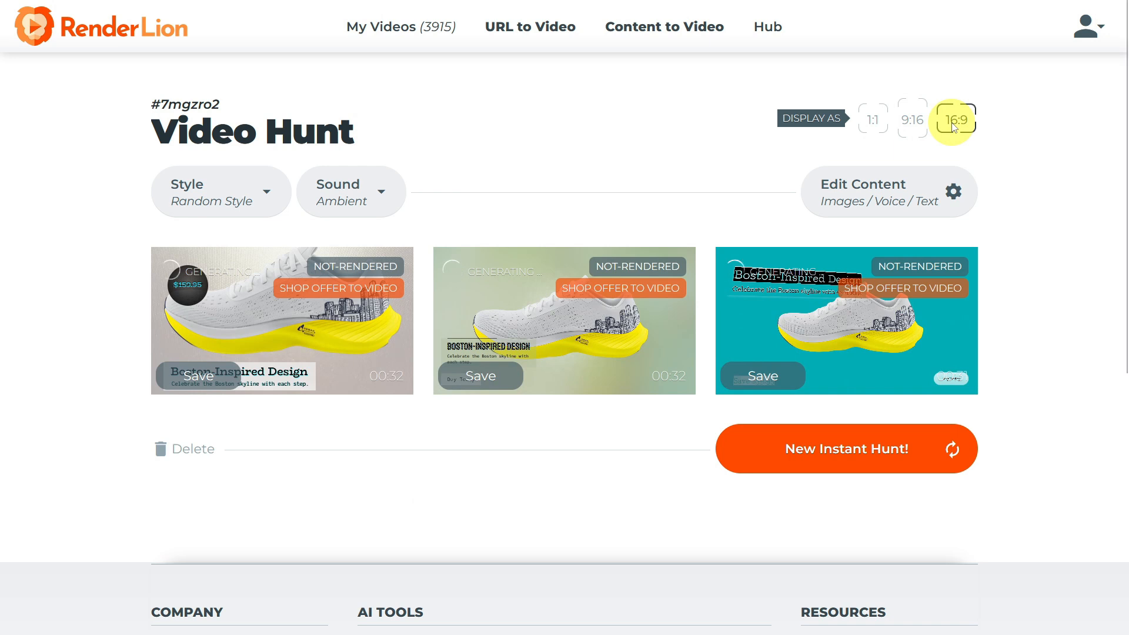
click(921, 127)
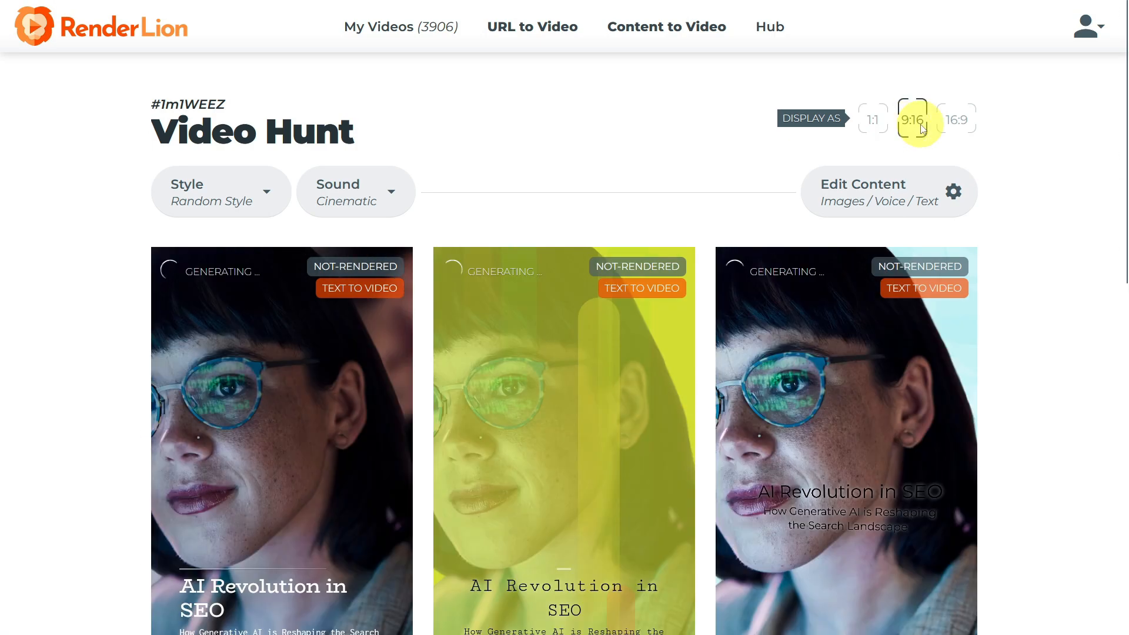
click(953, 127)
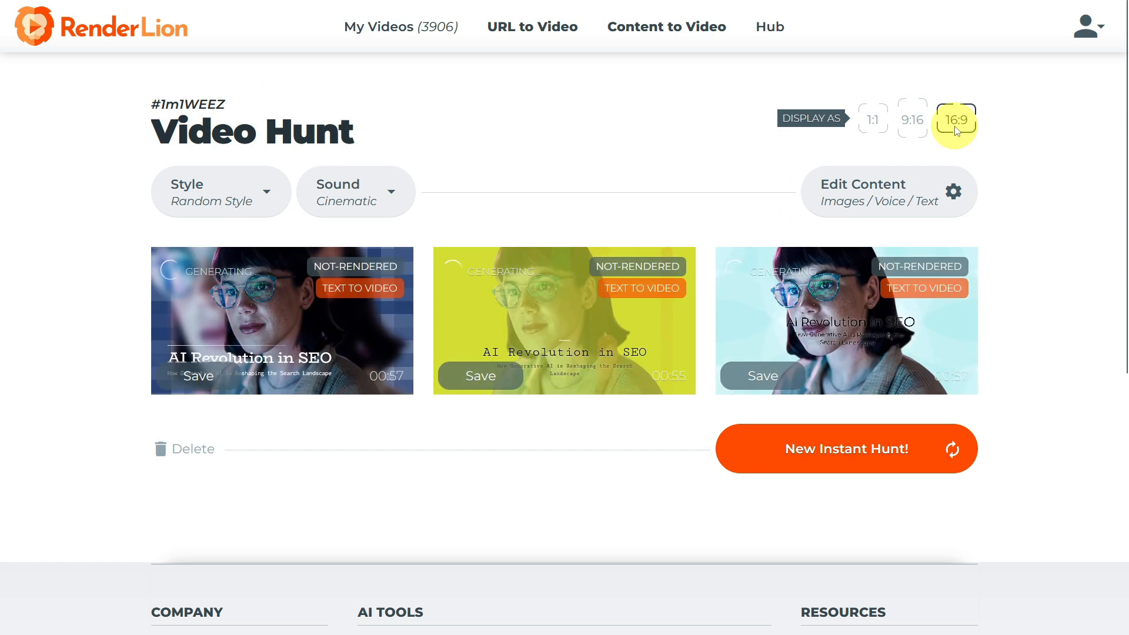
click(794, 462)
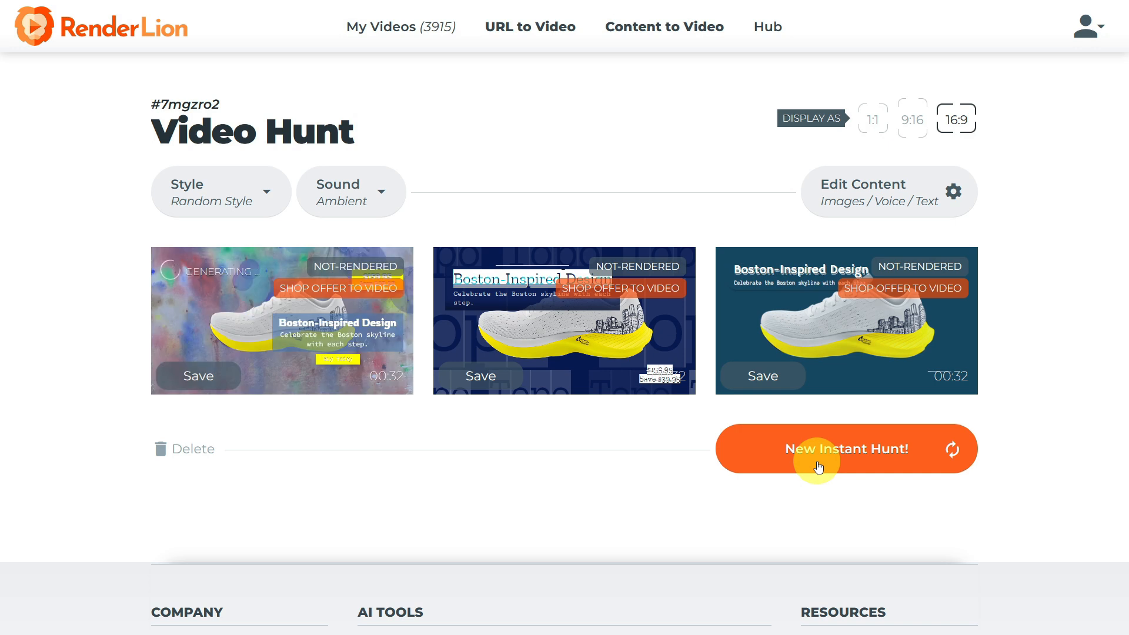
Save the middle Boston-Inspired Design sneaker video and generate a new instant hunt.
click(480, 375)
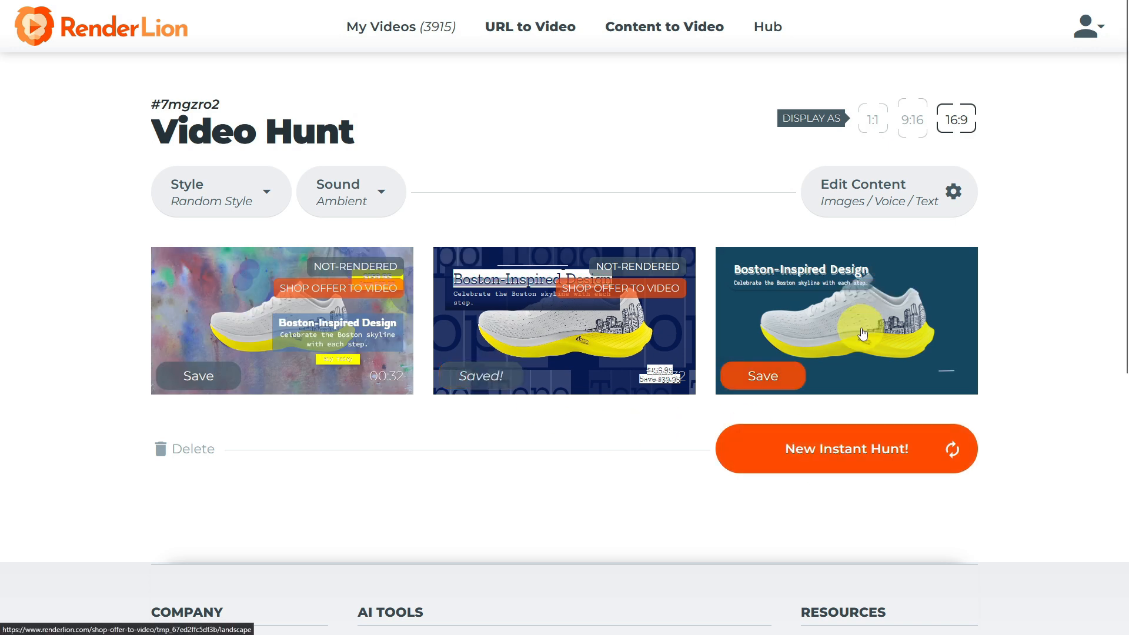
click(817, 469)
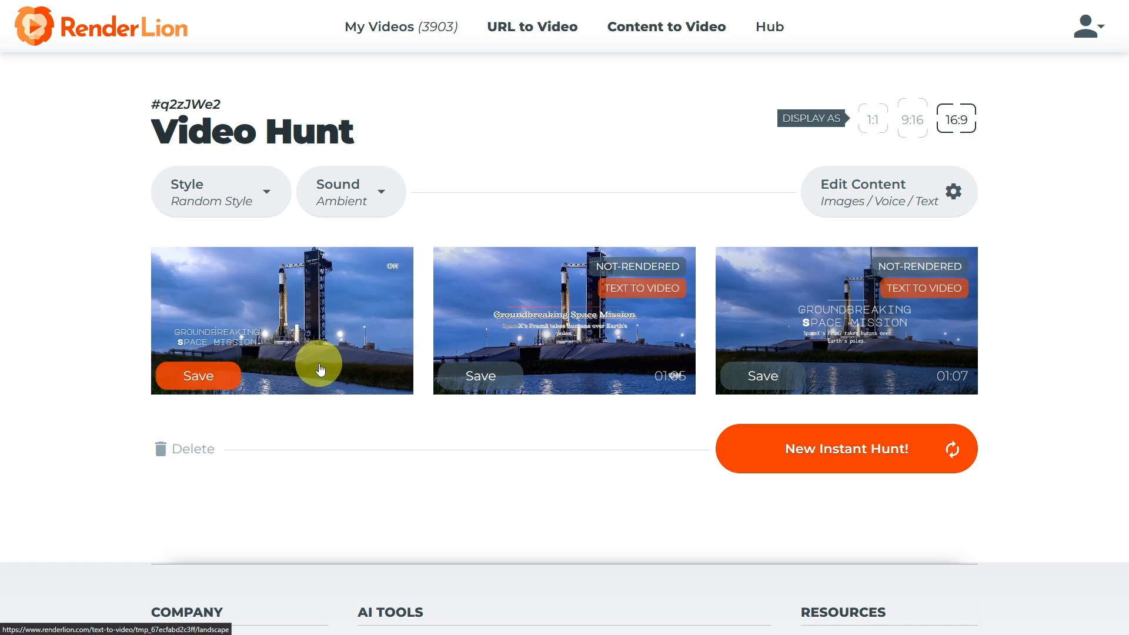
Save the first rocket launch video and run several more instant hunts.
click(209, 376)
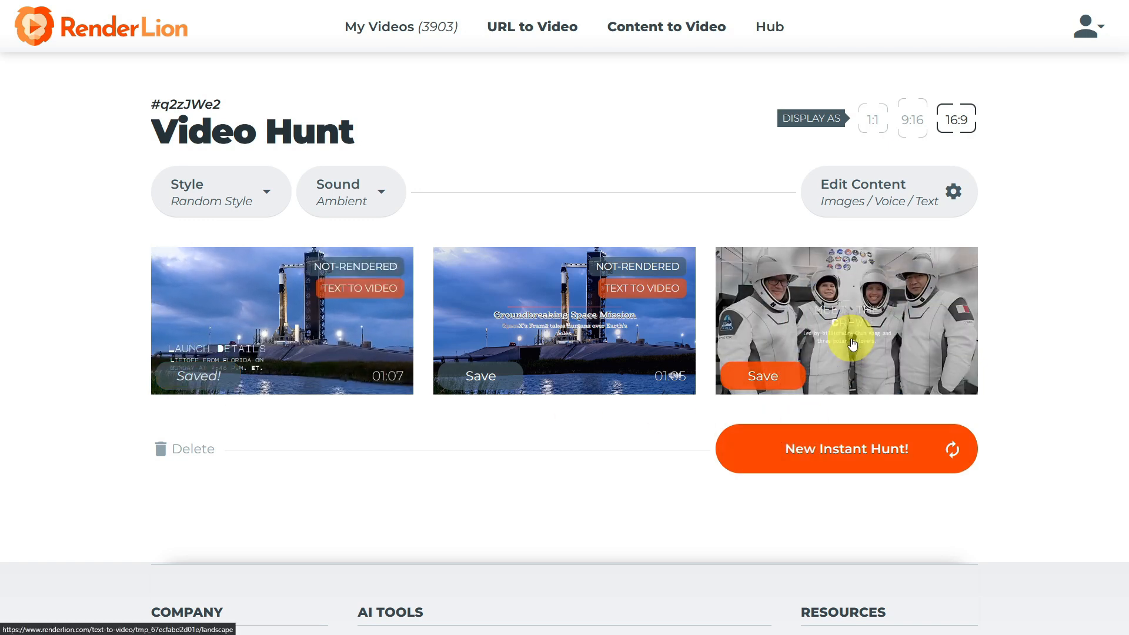
click(827, 463)
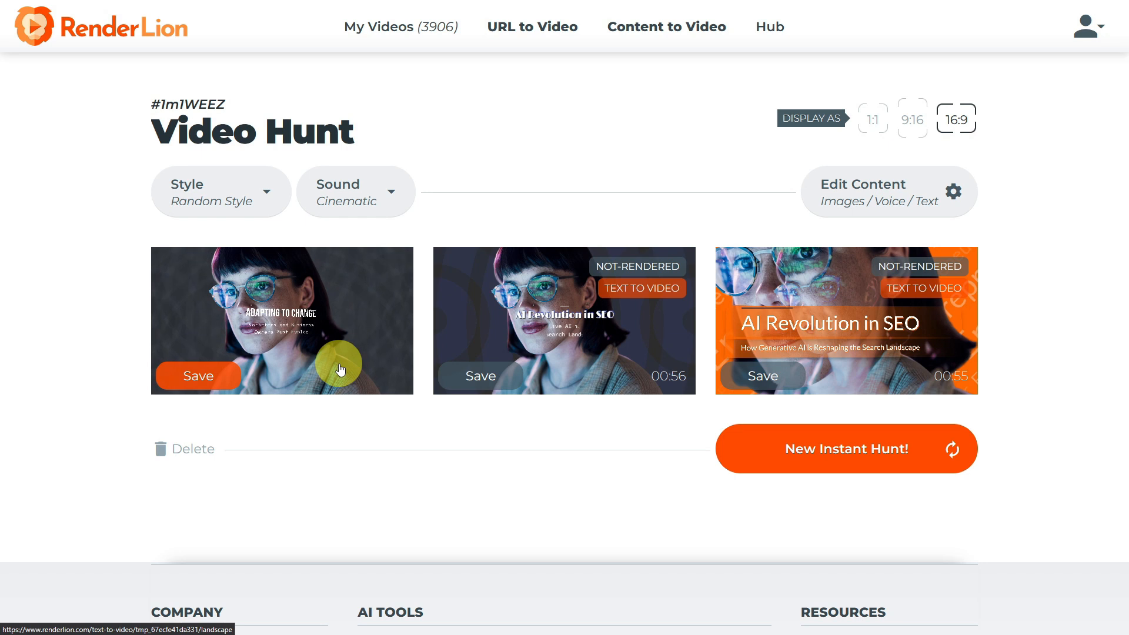
click(750, 459)
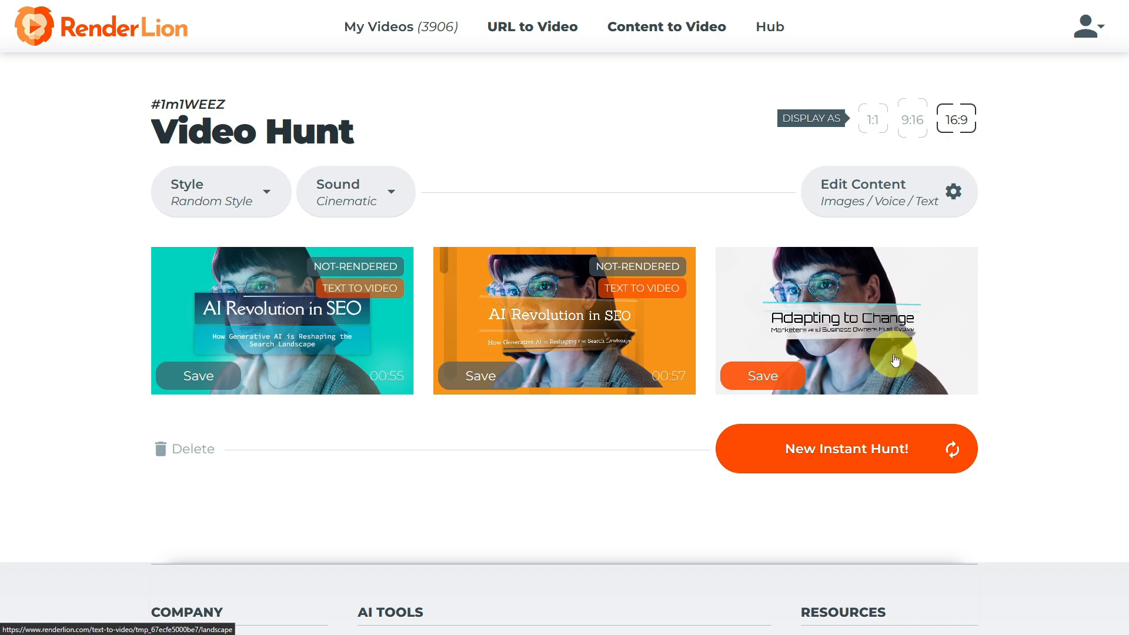
click(737, 451)
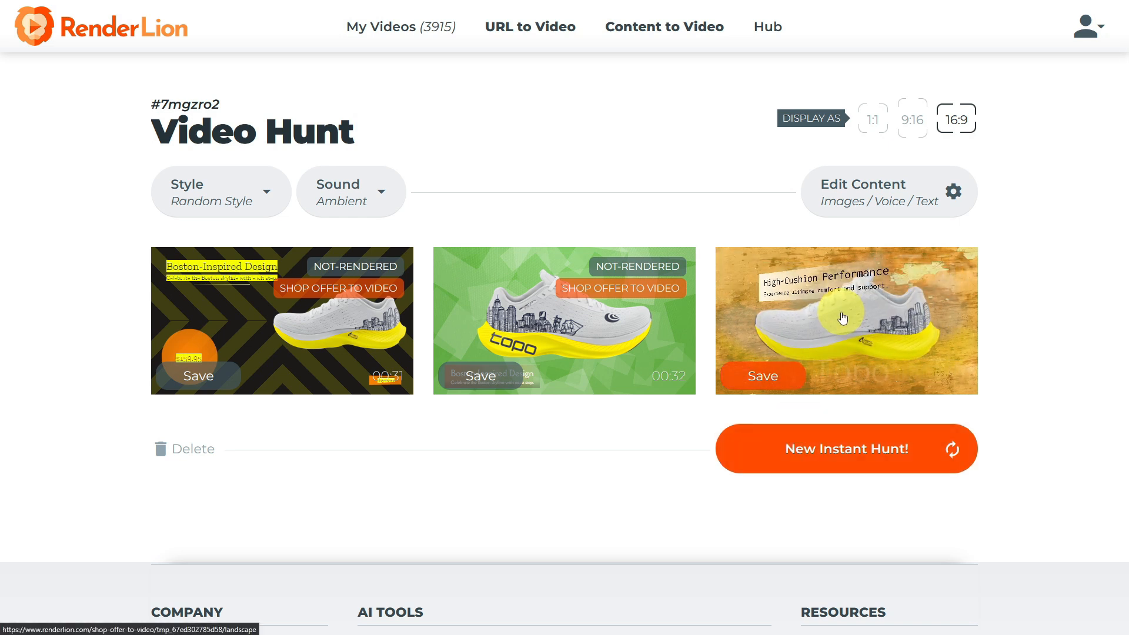
click(765, 457)
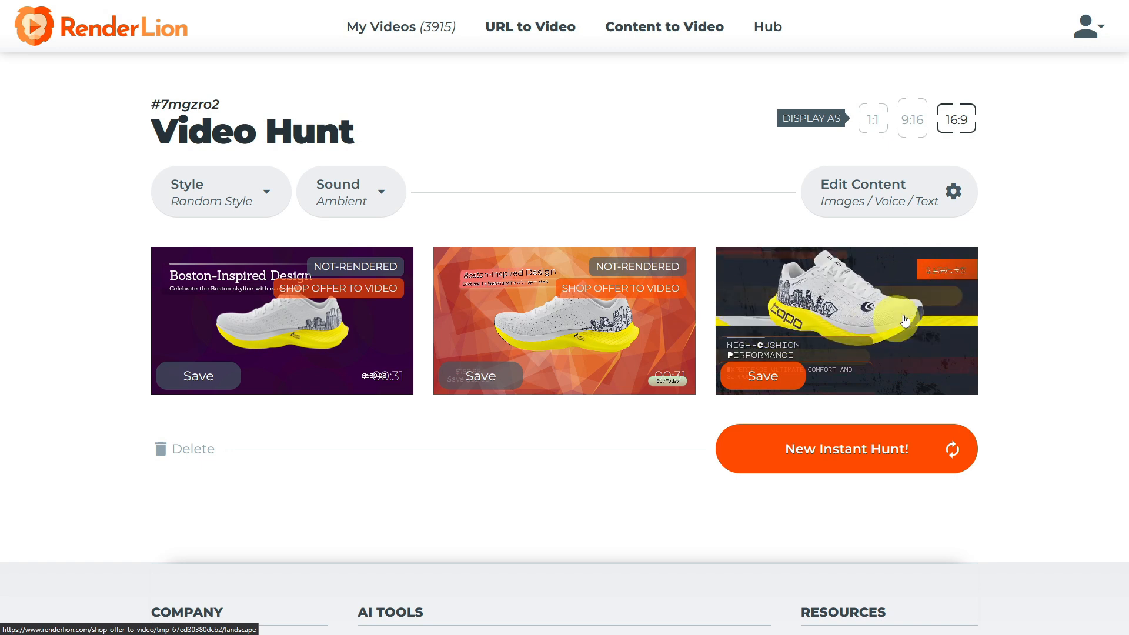
Open a sneaker video, start rendering it for download, and view it as a 1:1 square video.
click(858, 312)
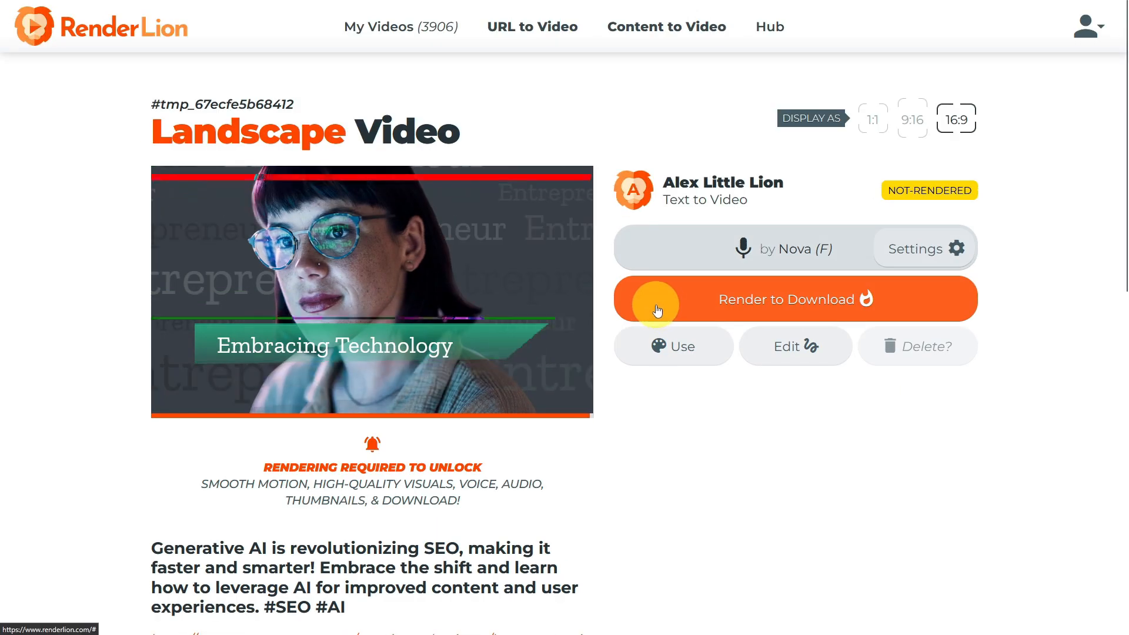
click(658, 311)
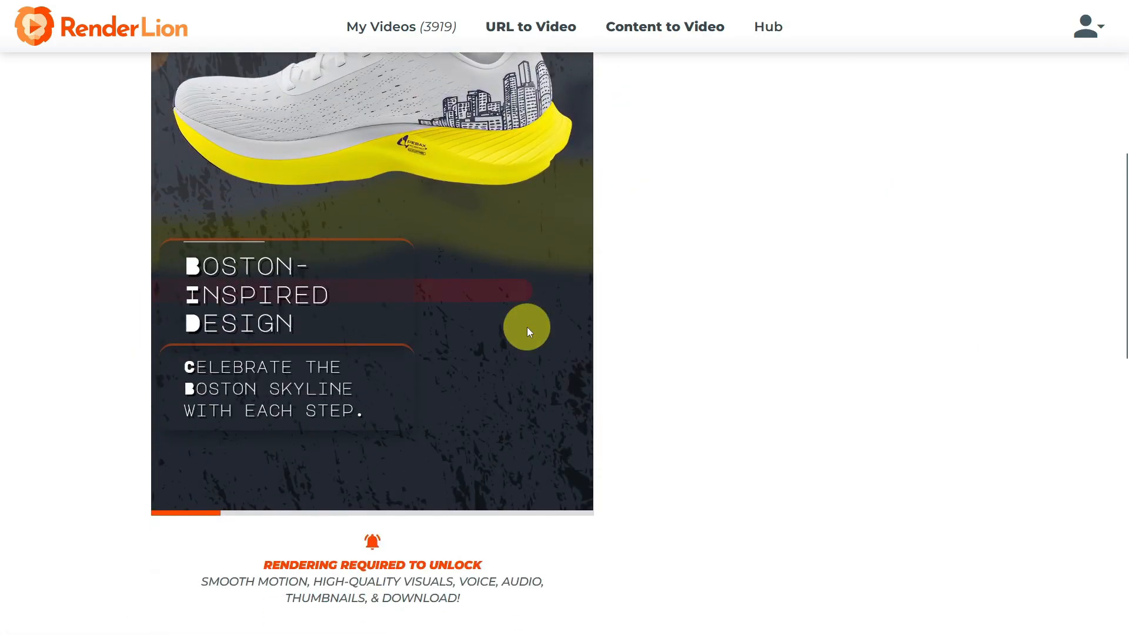
scroll(527, 327, up, 8)
click(643, 295)
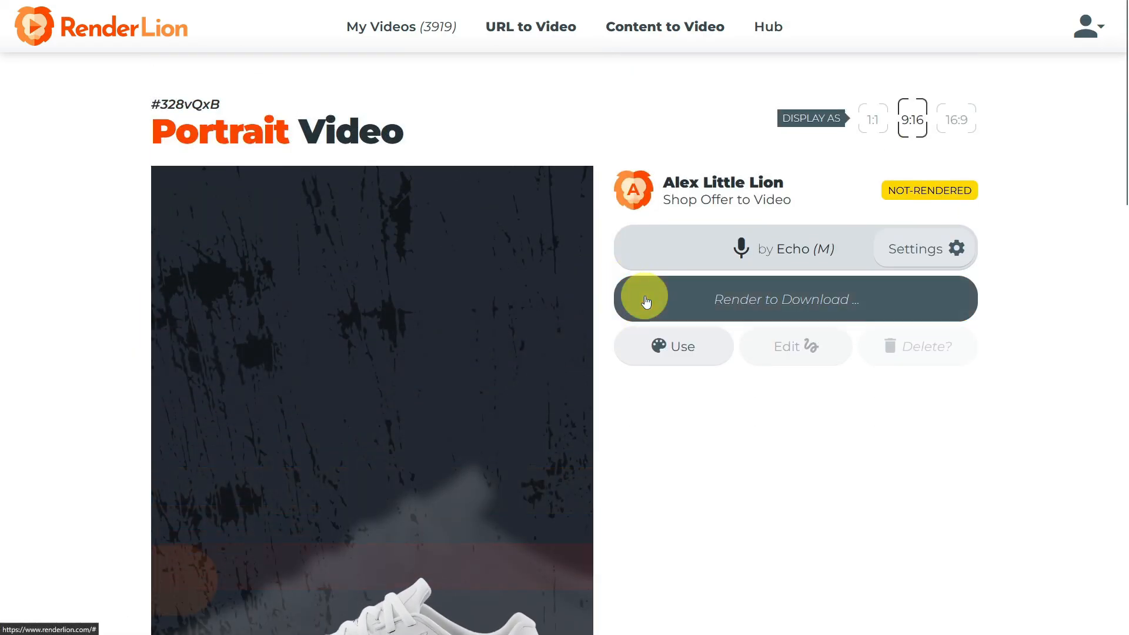
click(873, 120)
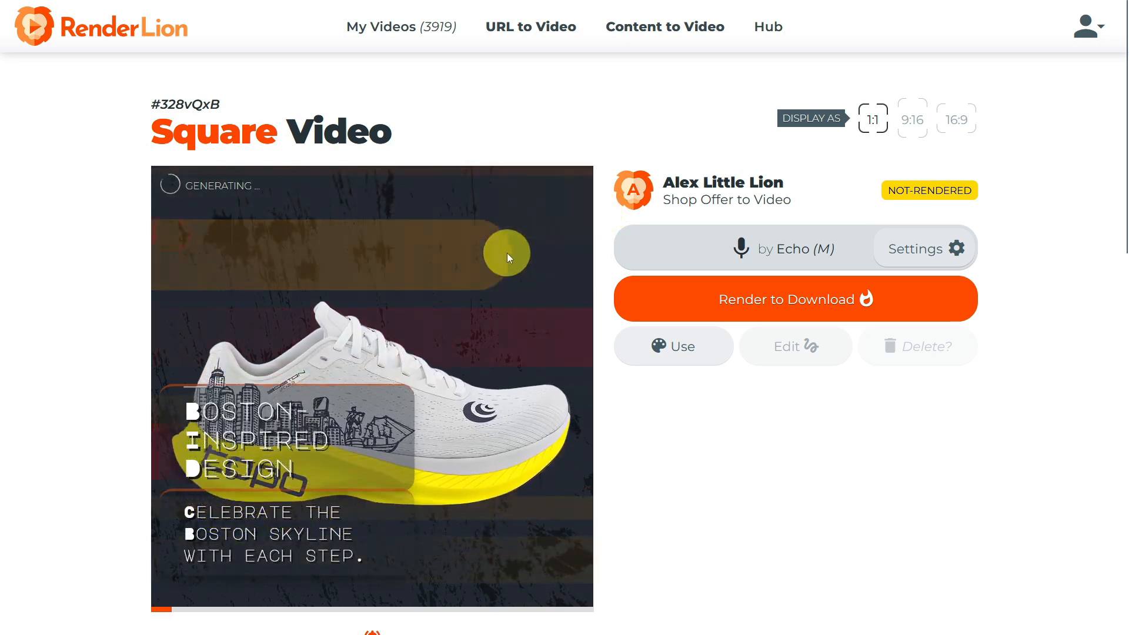
Play the rendered Boston sneaker video in landscape and jump ahead in its timeline.
scroll(507, 253, down, 5)
scroll(506, 252, up, 5)
click(659, 304)
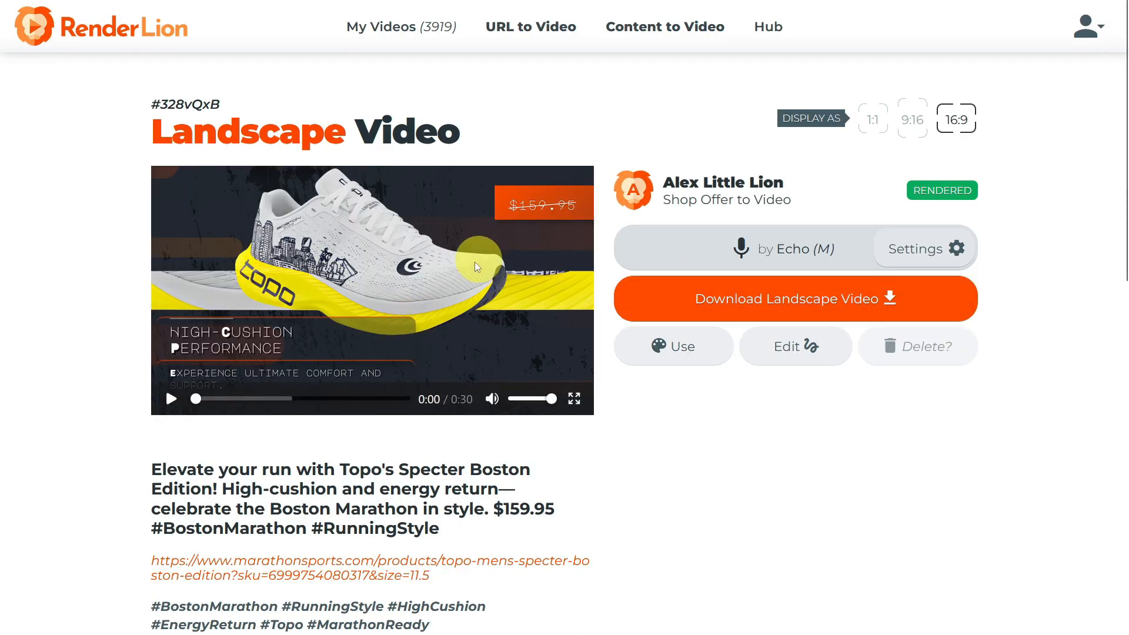
click(170, 399)
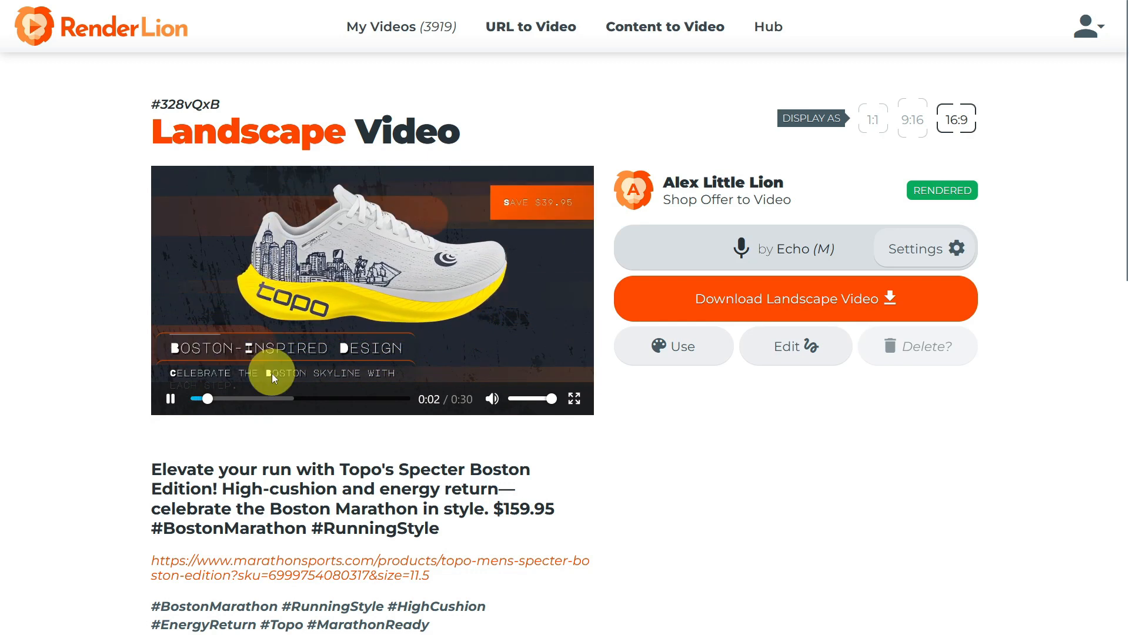
click(244, 399)
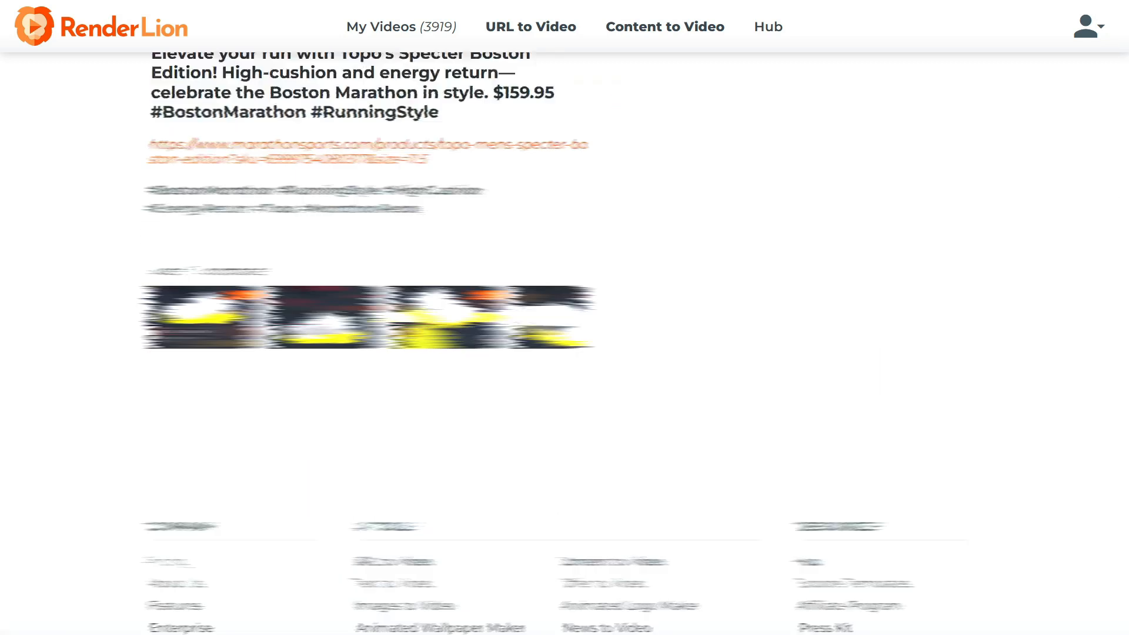
Switch the display to square and scroll through the rendered videos' pages, playing the sneaker video.
click(874, 122)
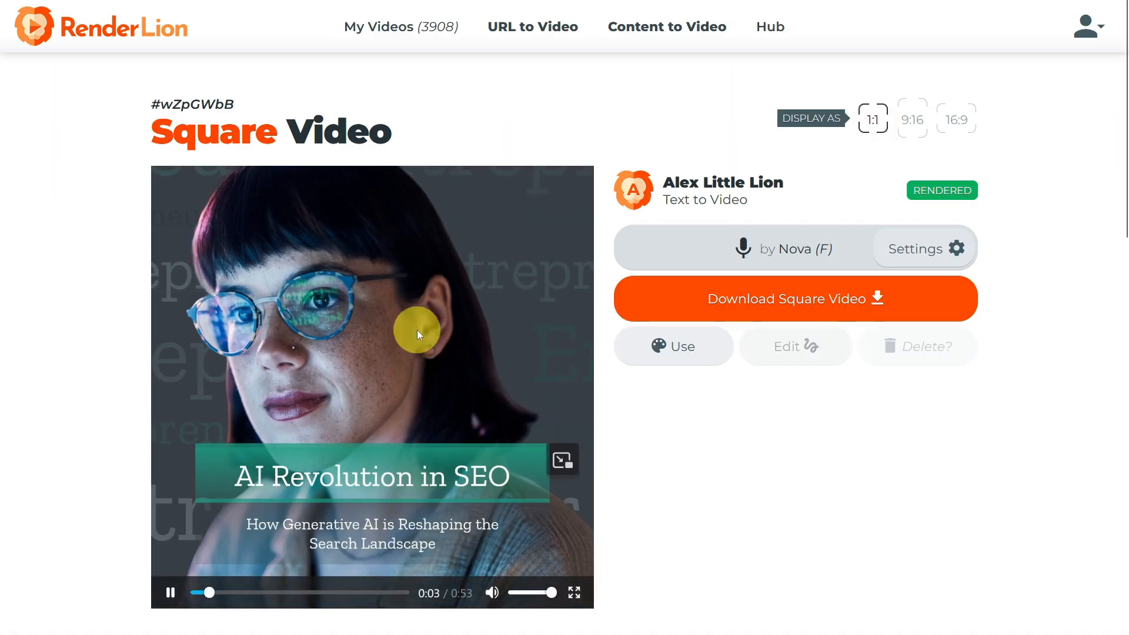
scroll(417, 330, down, 1)
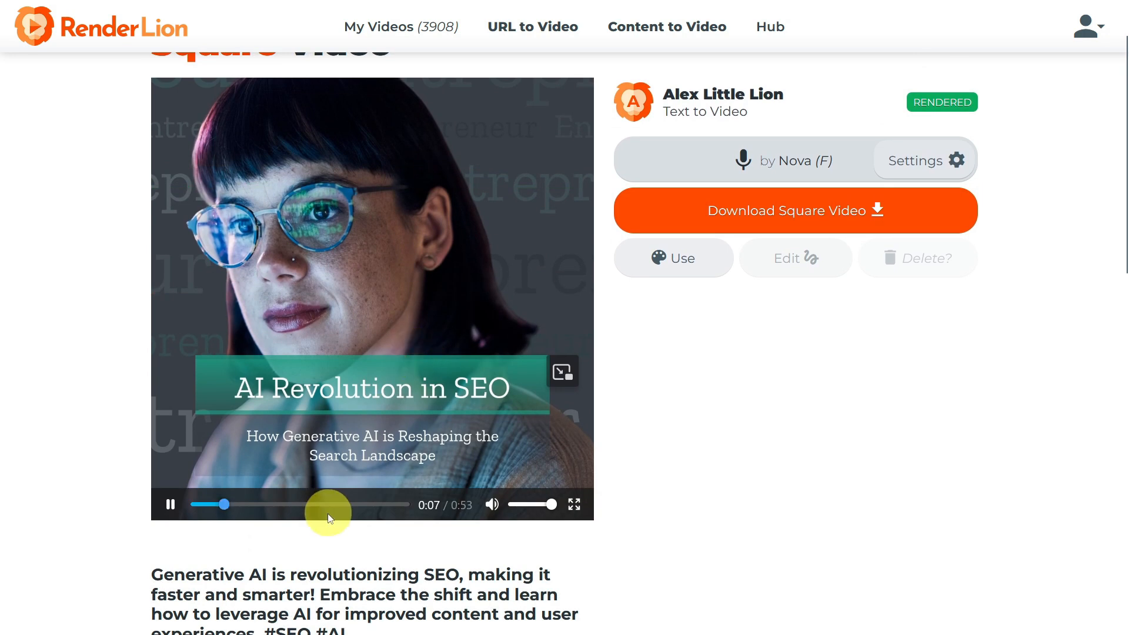
scroll(329, 506, down, 5)
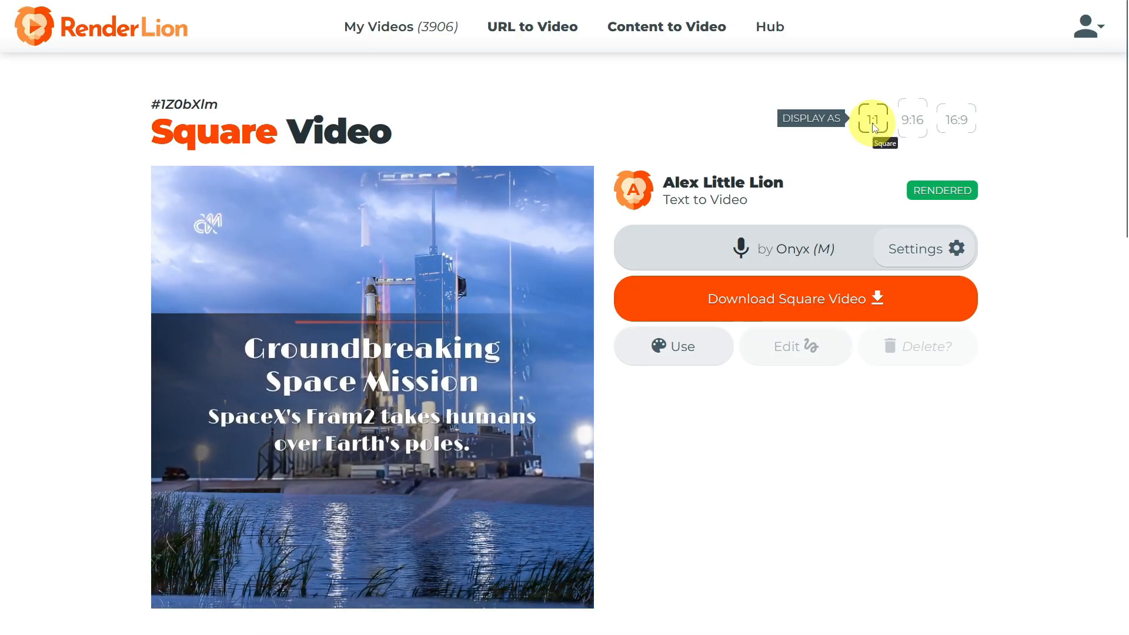
scroll(504, 234, down, 9)
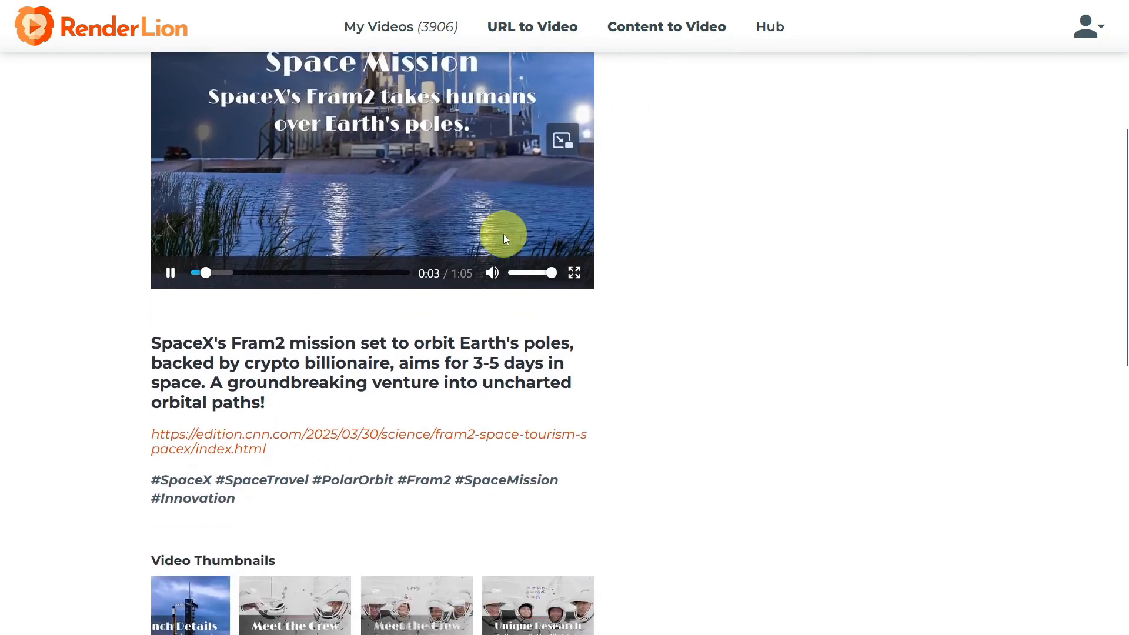
scroll(504, 241, down, 3)
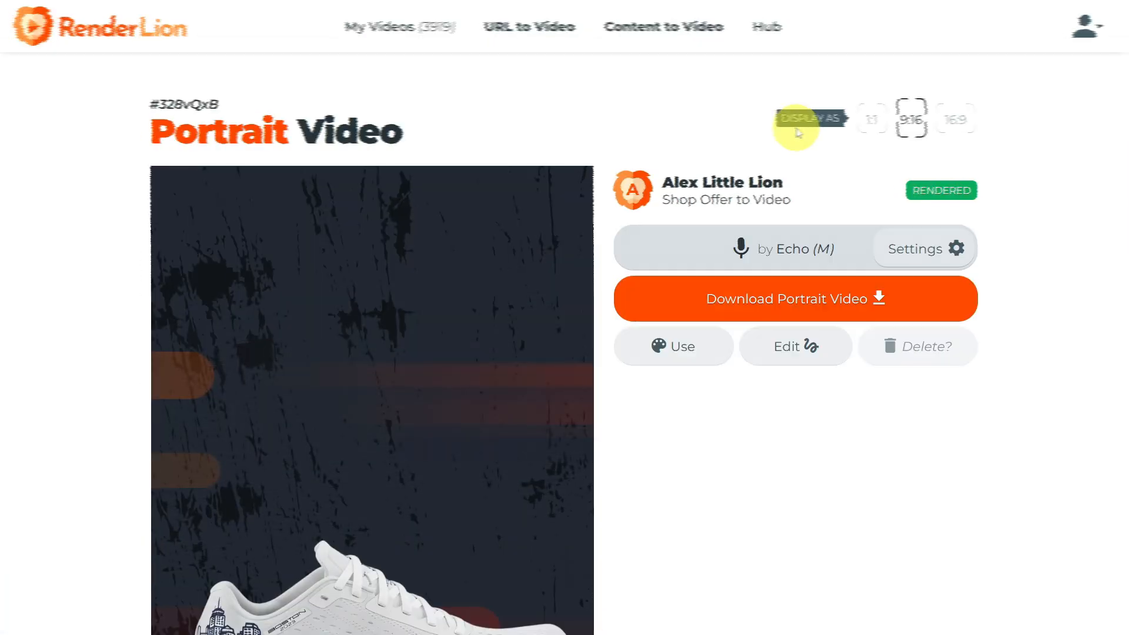
scroll(798, 131, down, 3)
scroll(517, 255, down, 5)
click(481, 252)
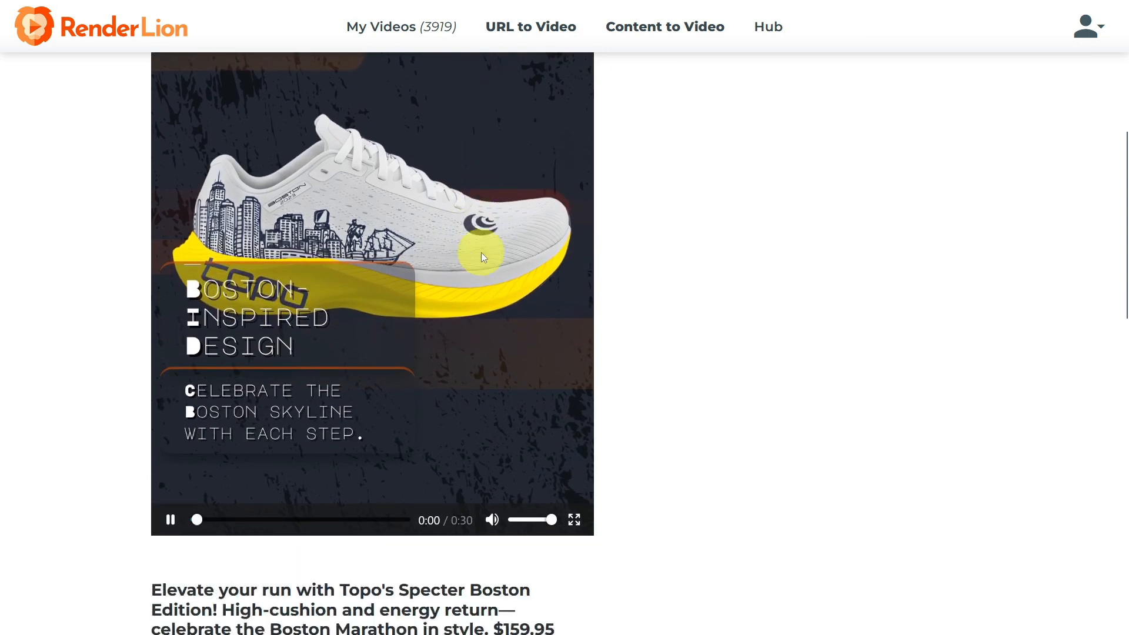
Scroll through the sneaker video's page to review its description, link, hashtags and video thumbnails.
scroll(481, 252, down, 9)
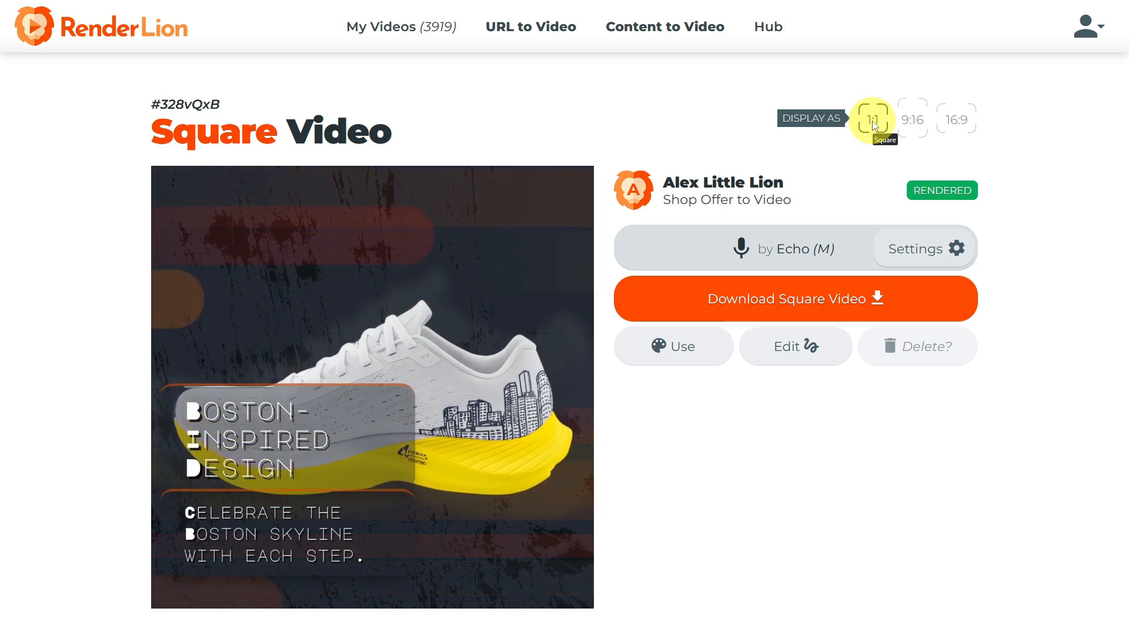
scroll(873, 125, down, 10)
scroll(874, 123, down, 2)
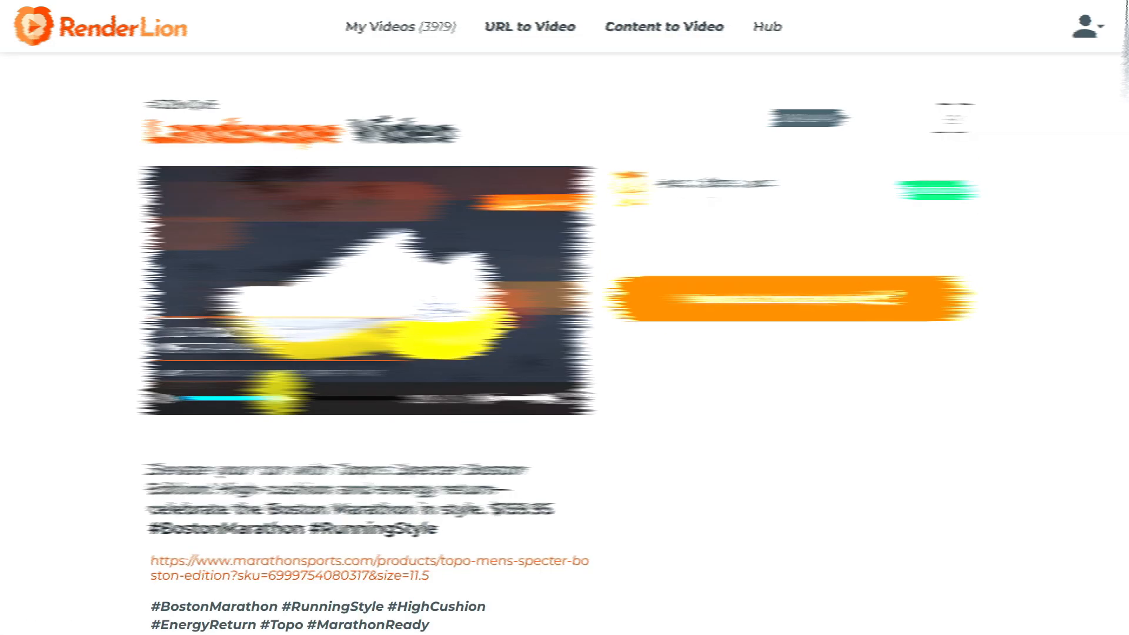
scroll(432, 347, down, 5)
scroll(432, 353, down, 3)
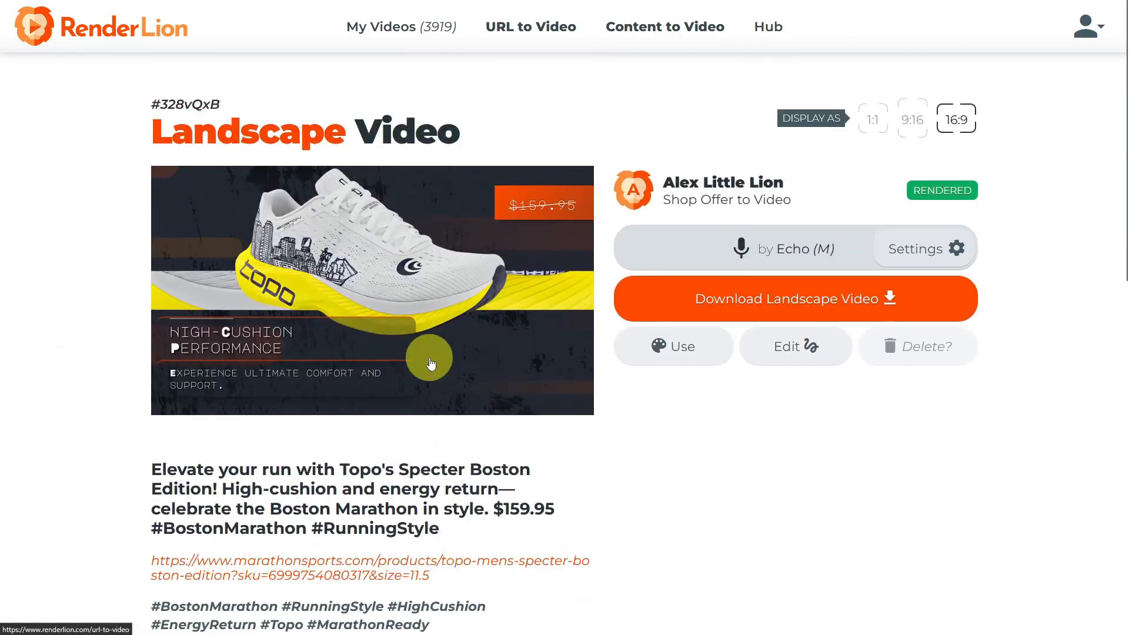
scroll(429, 361, down, 6)
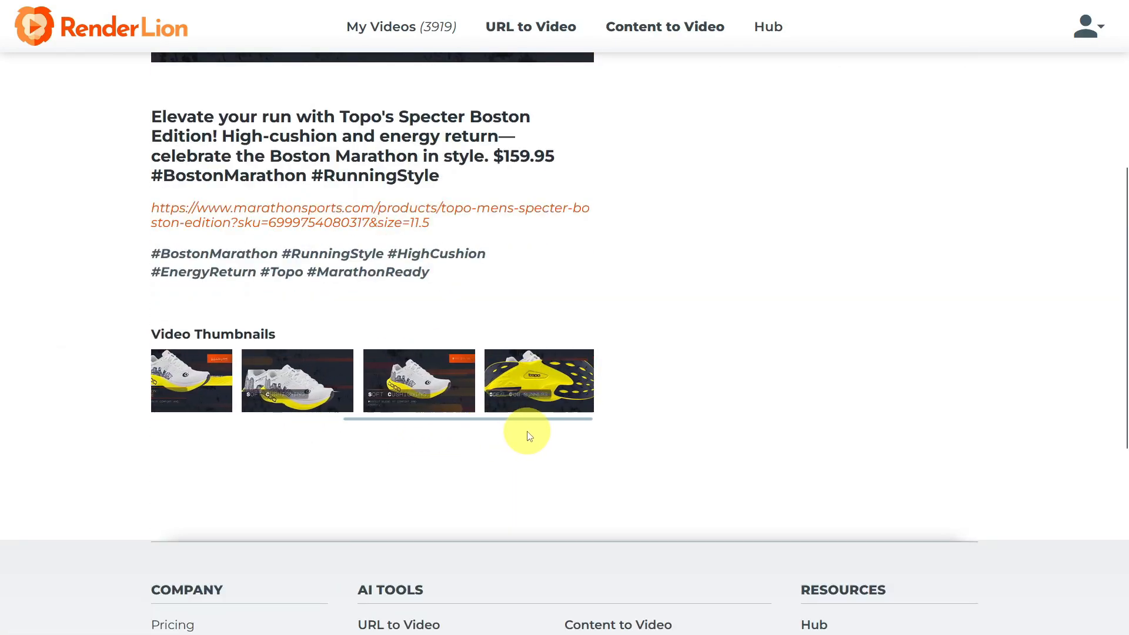